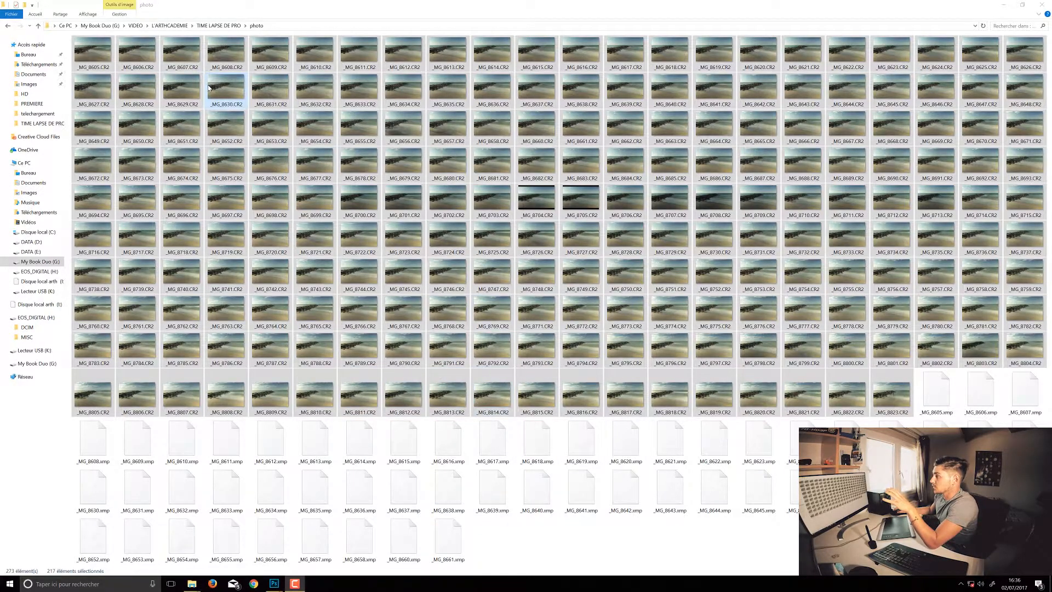
Open the first raw photo, _MG_8605.CR2, in the Photos viewer.
left_click(71, 67)
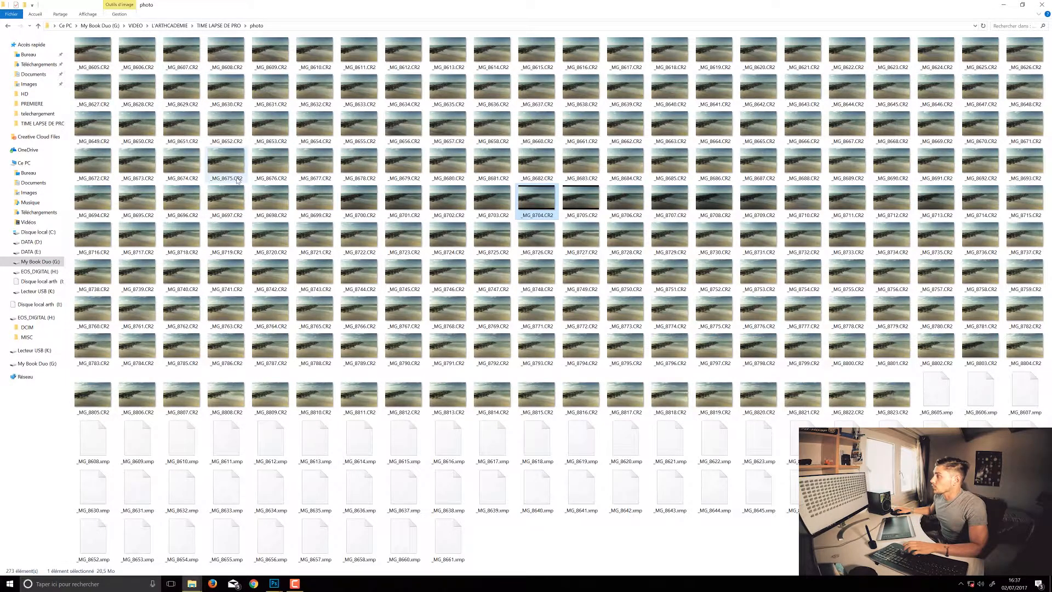
right_click(96, 57)
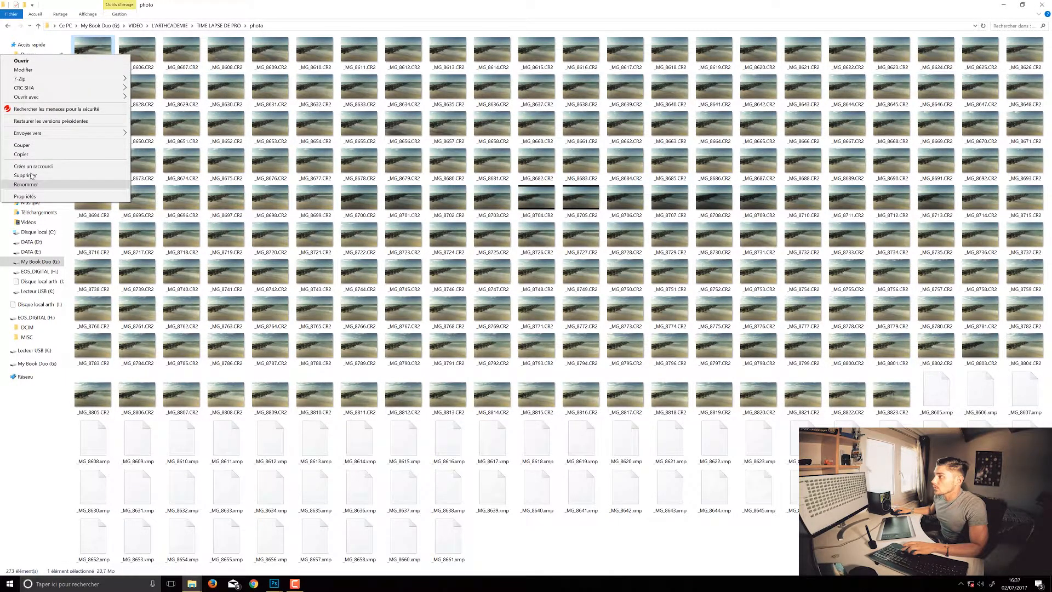
left_click(146, 106)
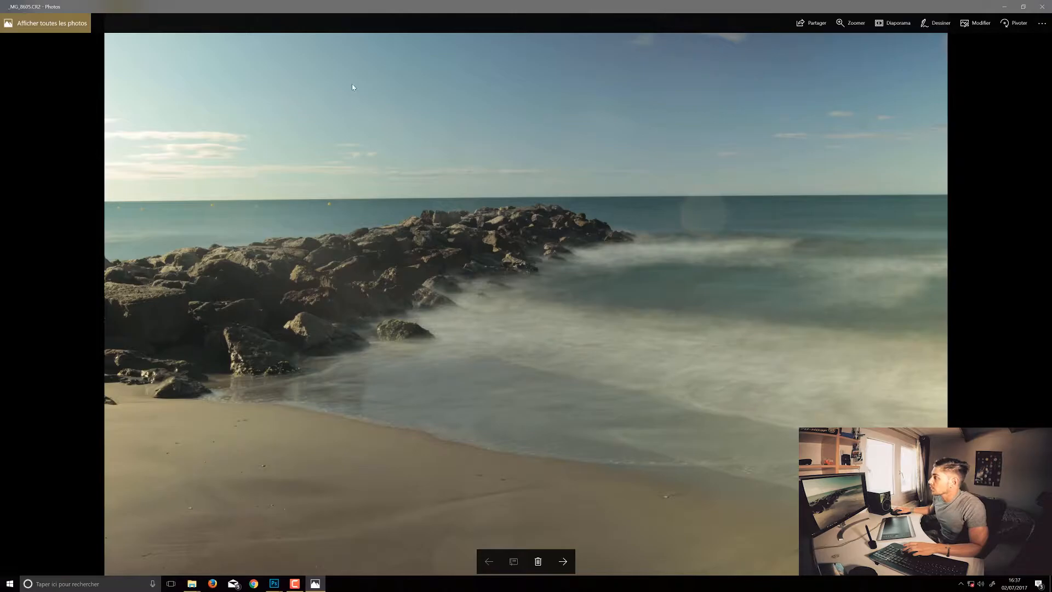
Page through the time-lapse frames from _MG_8605.CR2 to _MG_8677.CR2 to examine the sequence, and close the viewer.
key("Right")
key("Right")
key("Right")
key("Right")
key("Right")
key("Right")
key("Right")
key("Right")
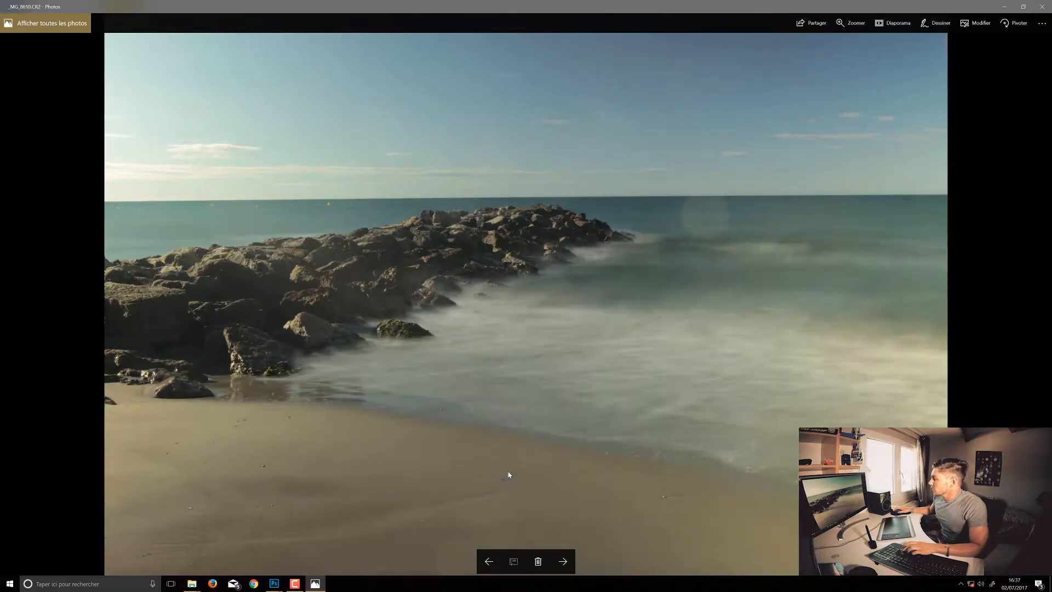
key("Right")
key("Right")
key("Right")
key("Right")
key("Right")
key("Right")
key("Right")
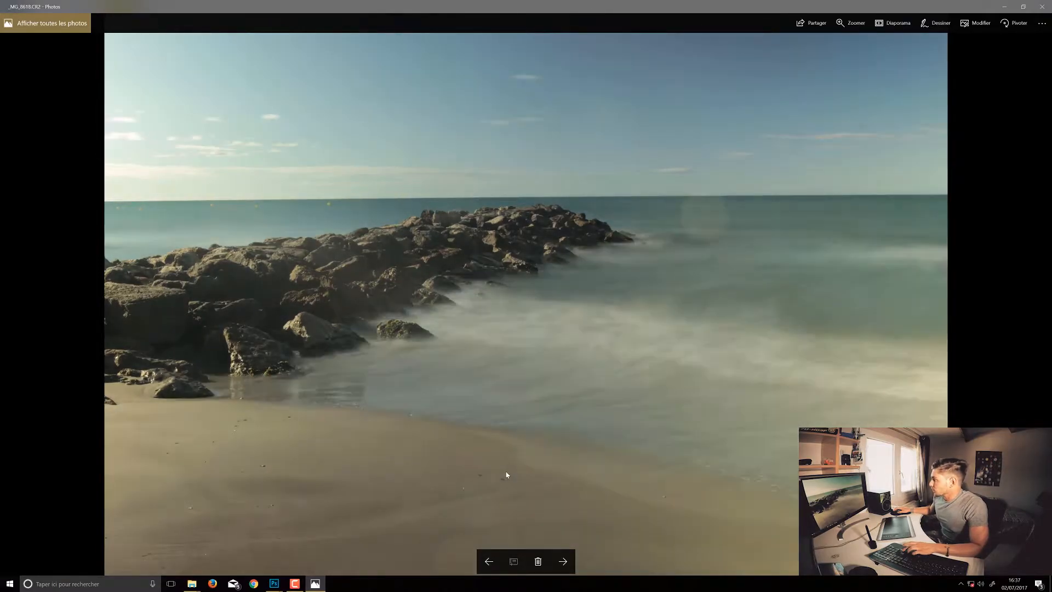
key("Right")
key("Right")
key("Right")
key("Right")
key("Right")
key("Right")
key("Right")
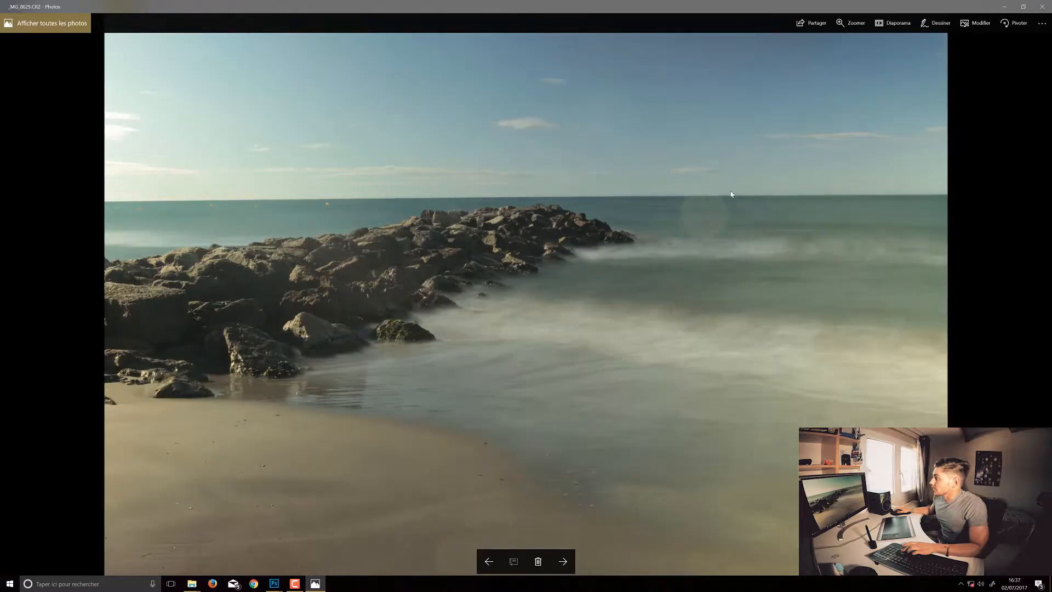
key("Right")
key("Right")
key("Right")
key("Right")
key("Right")
key("Right")
key("Right")
key("Right")
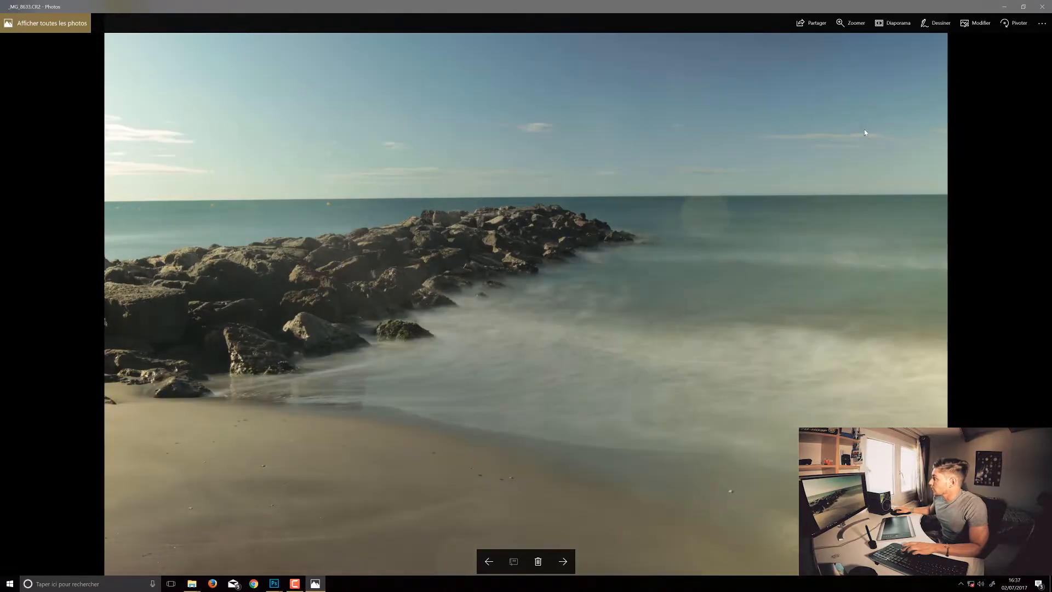
key("Right")
key("Right")
key("Right")
key("Right")
key("Right")
key("Right")
key("Right")
key("Right")
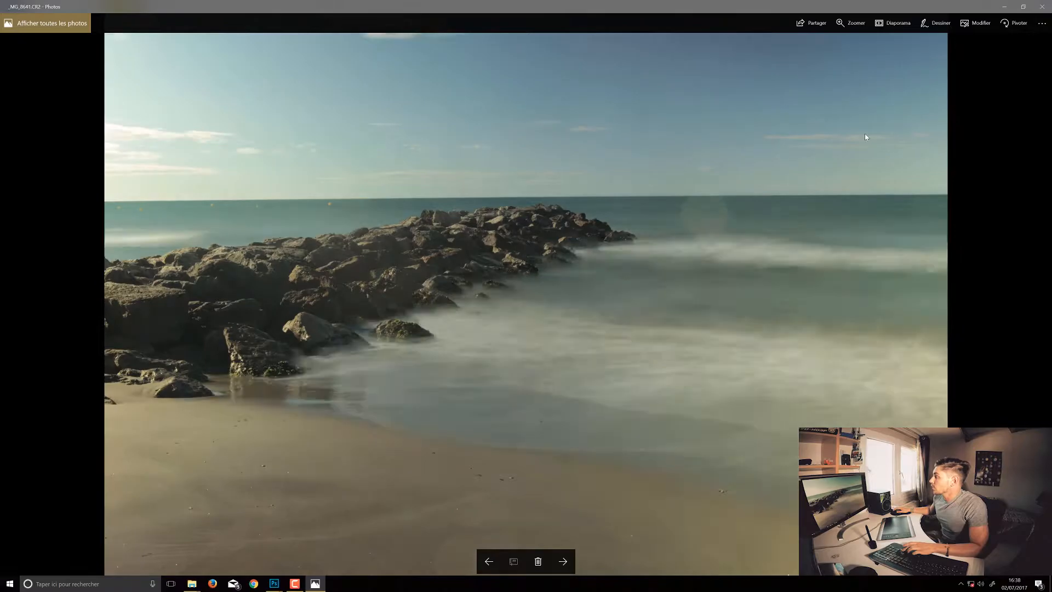
key("Right")
key("Right")
key("Right")
key("Right")
key("Right")
key("Right")
key("Right")
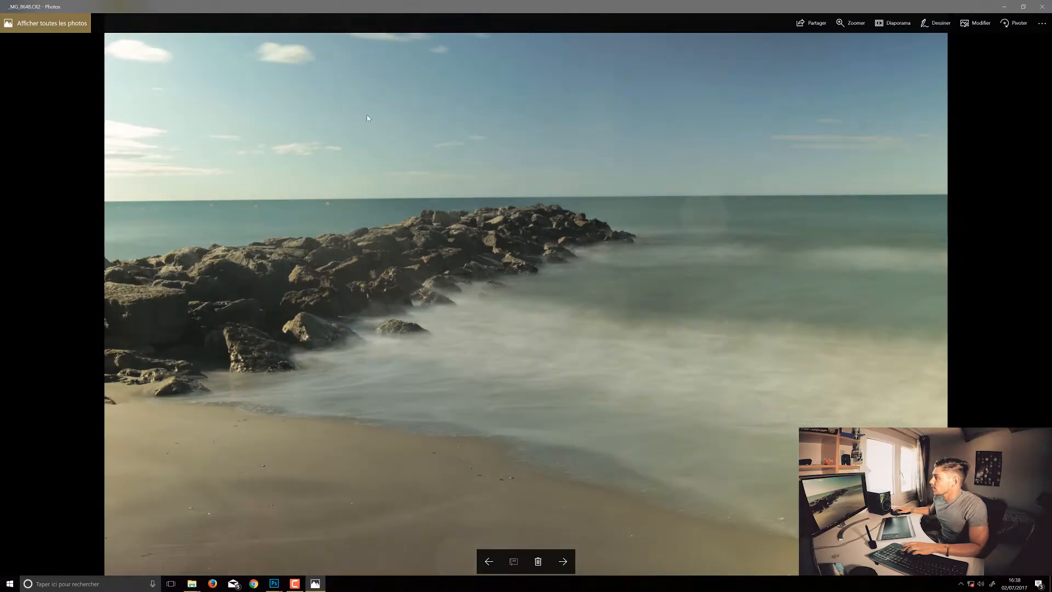
key("Right")
key("Right")
key("Right")
key("Right")
key("Right")
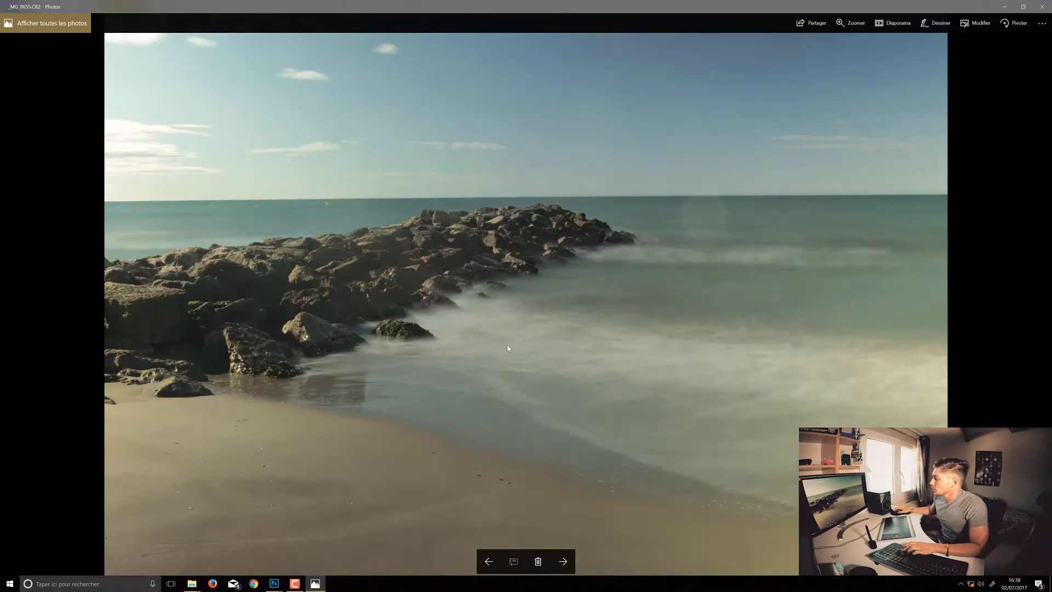
key("Right")
key("Right")
key("Right")
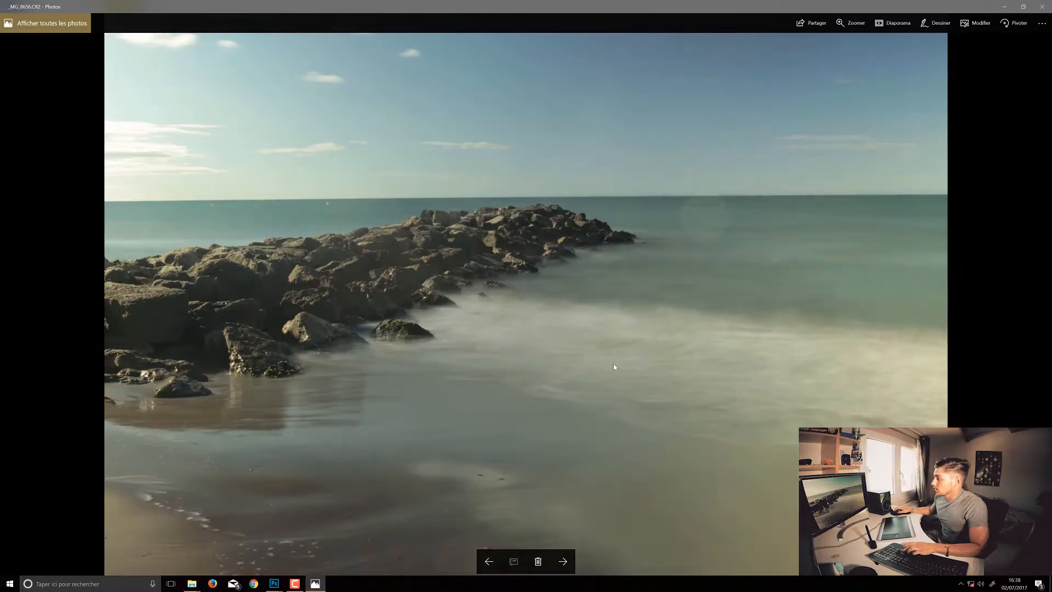
key("Right")
key("Right")
key("Right")
key("Right")
key("Right")
key("Right")
key("Right")
key("Right")
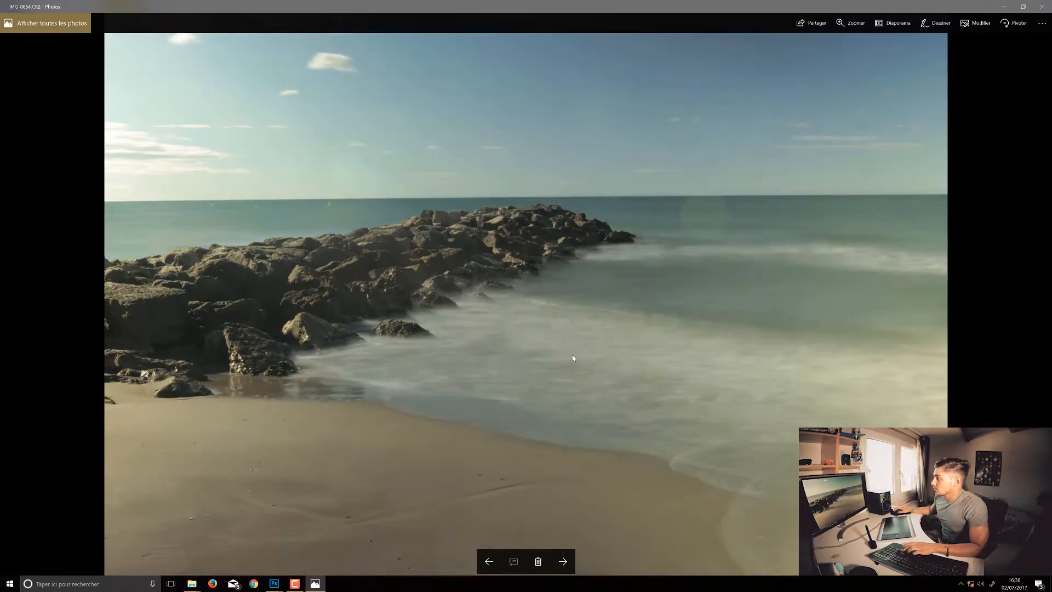
key("Right")
key("Right")
key("Right")
key("Right")
key("Right")
key("Right")
key("Right")
key("Right")
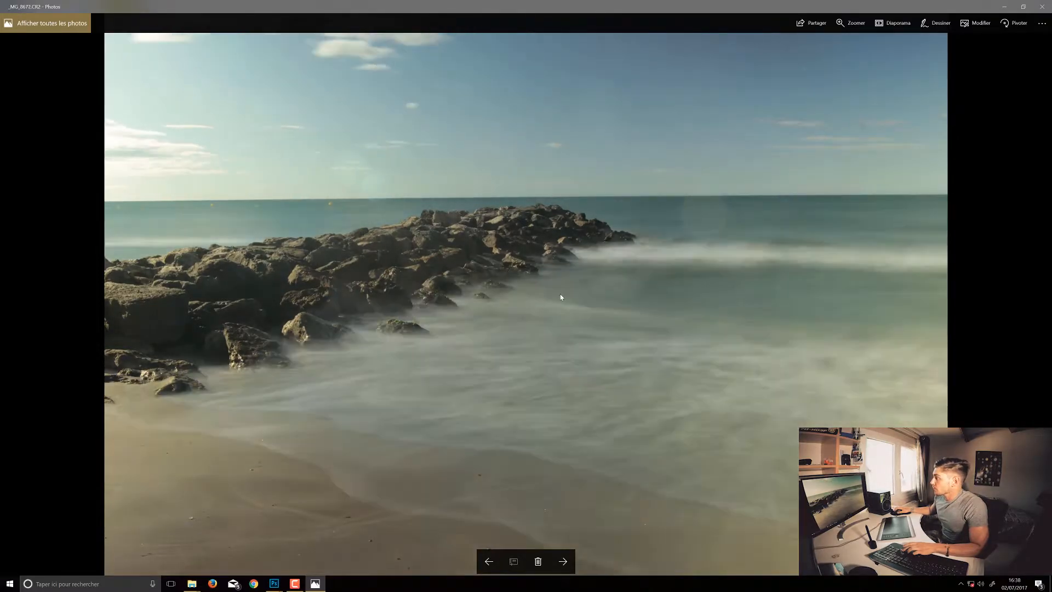
key("Right")
key("Right")
key("Right")
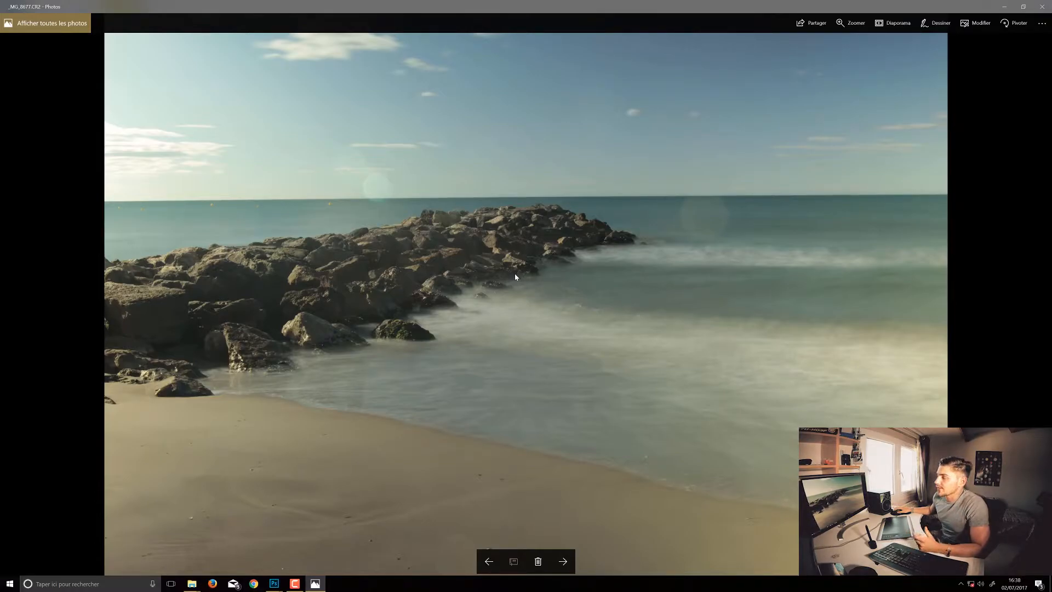
left_click(1041, 7)
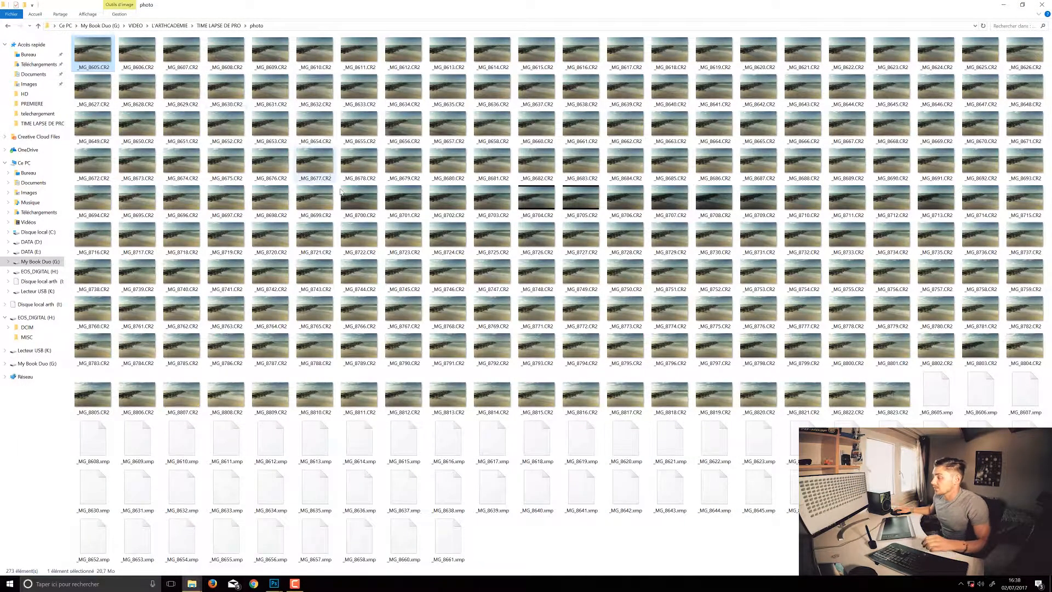
Select all the CR2 photos in the folder, from _MG_8605 to _MG_8823, and open them in Photoshop's Camera Raw.
left_click(892, 396, "shift")
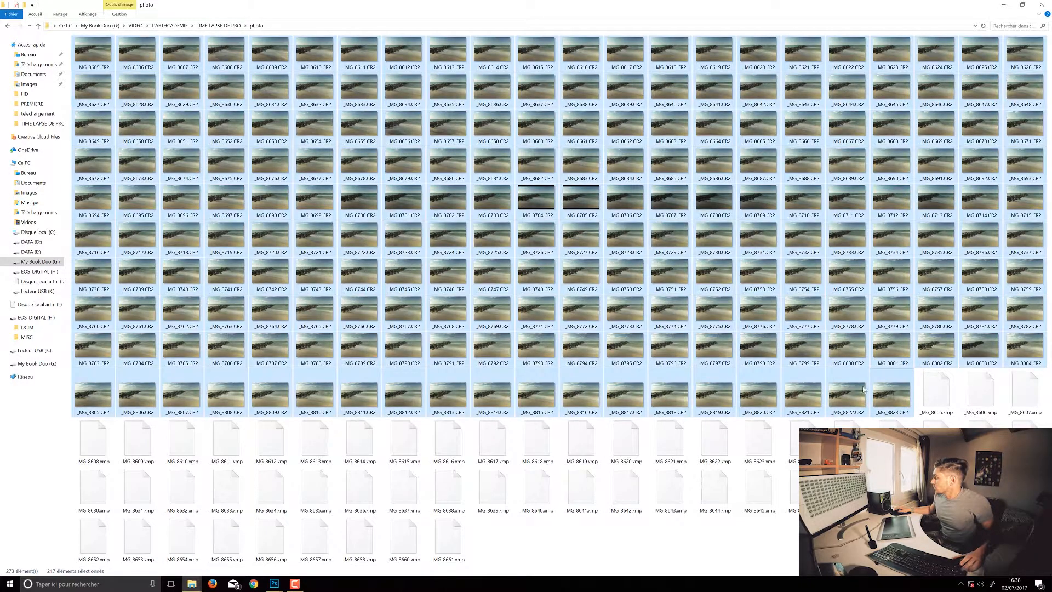
left_click_drag(759, 398, 230, 45)
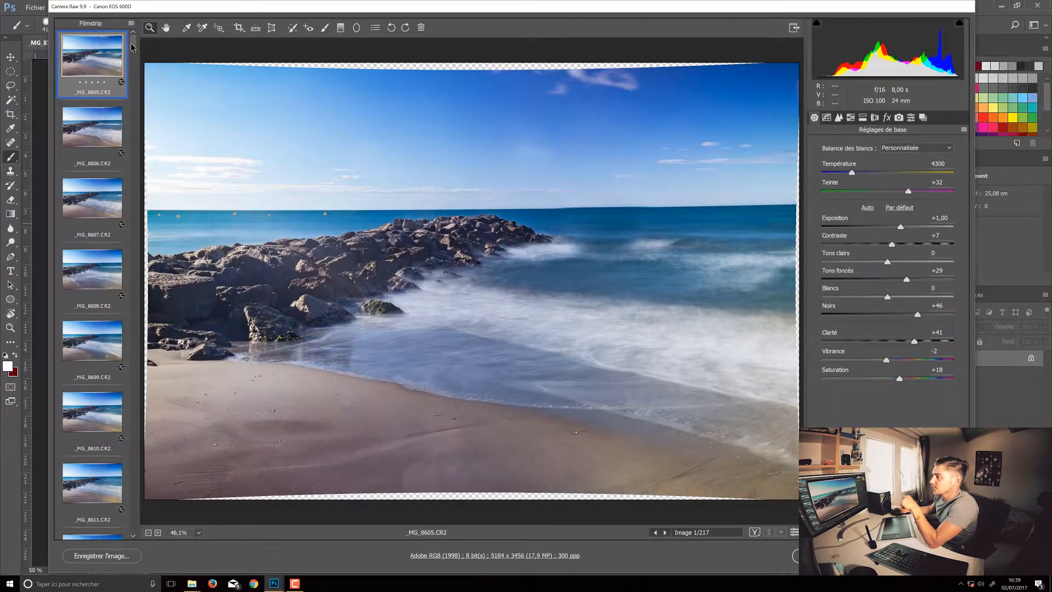
left_click_drag(130, 46, 197, 32)
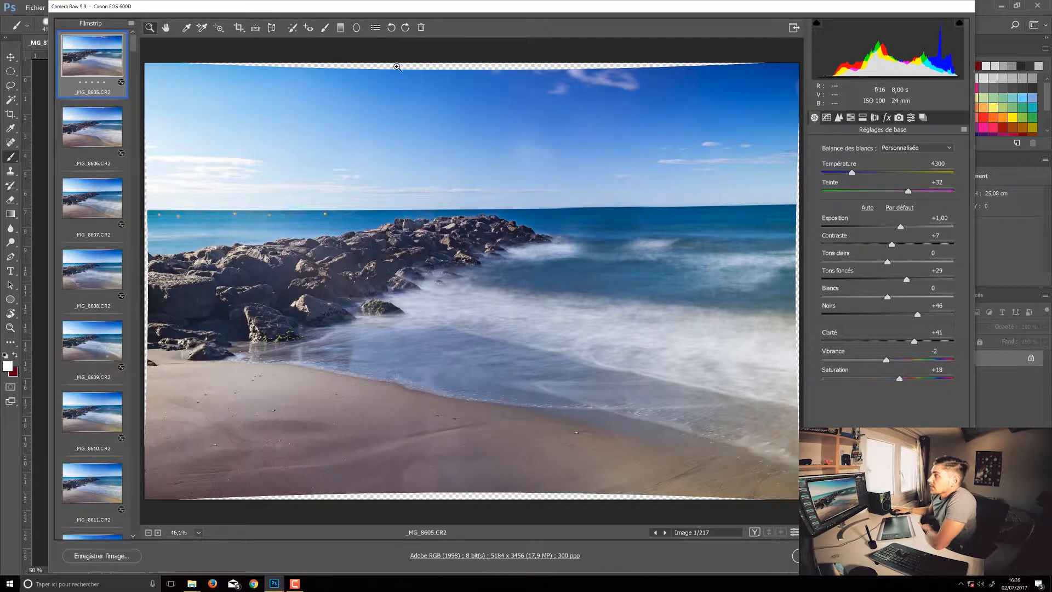
Delete all the existing spot removal corrections from the sky and sea in _MG_8605.CR2.
left_click(294, 31)
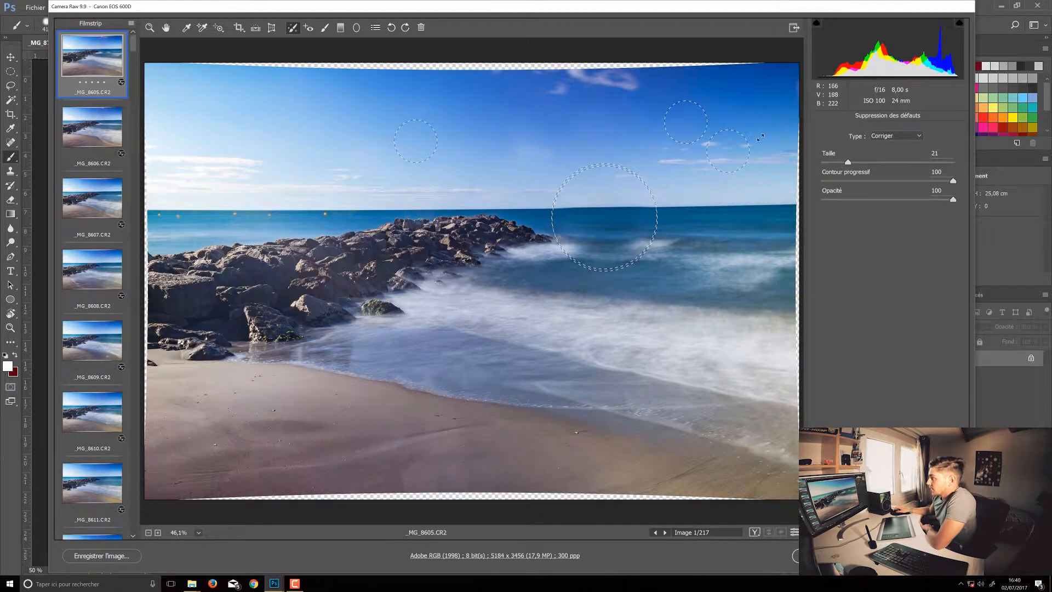
left_click(408, 146)
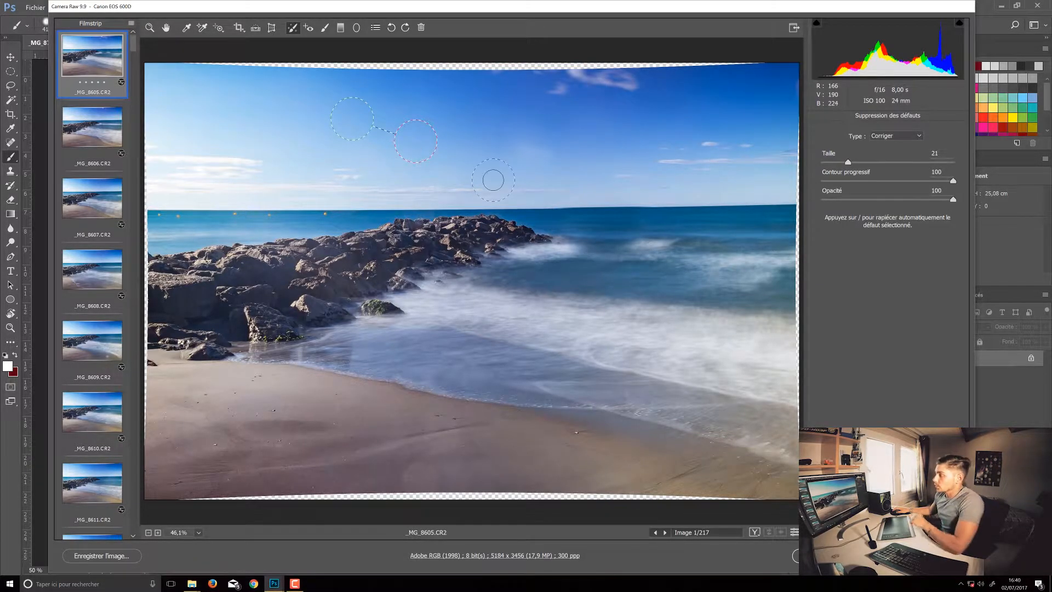
key("Delete")
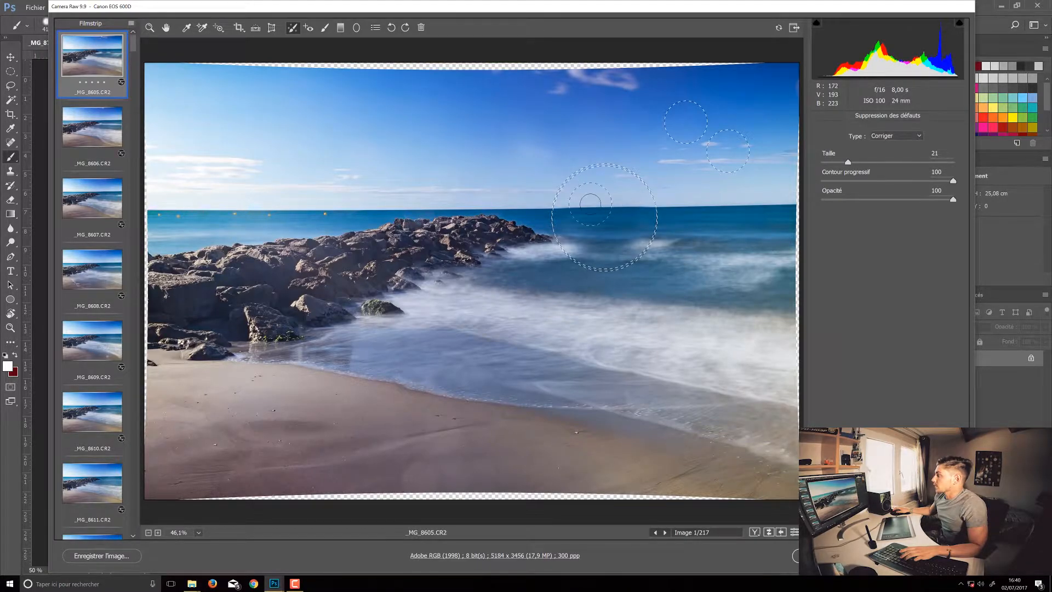
left_click(567, 181)
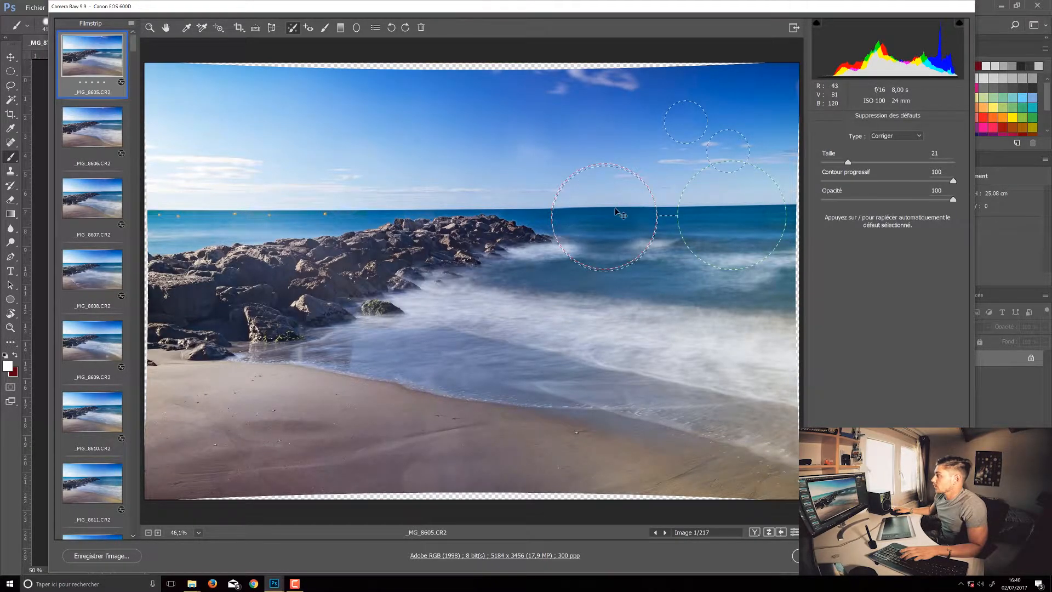
key("Delete")
left_click(680, 134)
key("Delete")
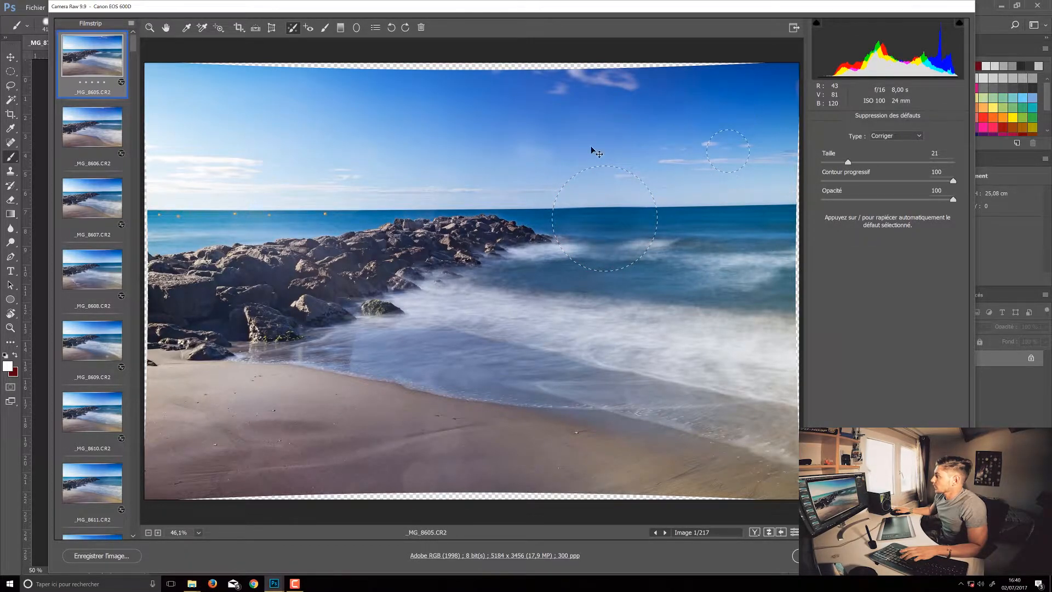
left_click(735, 159)
key("Delete")
left_click(582, 205)
key("Delete")
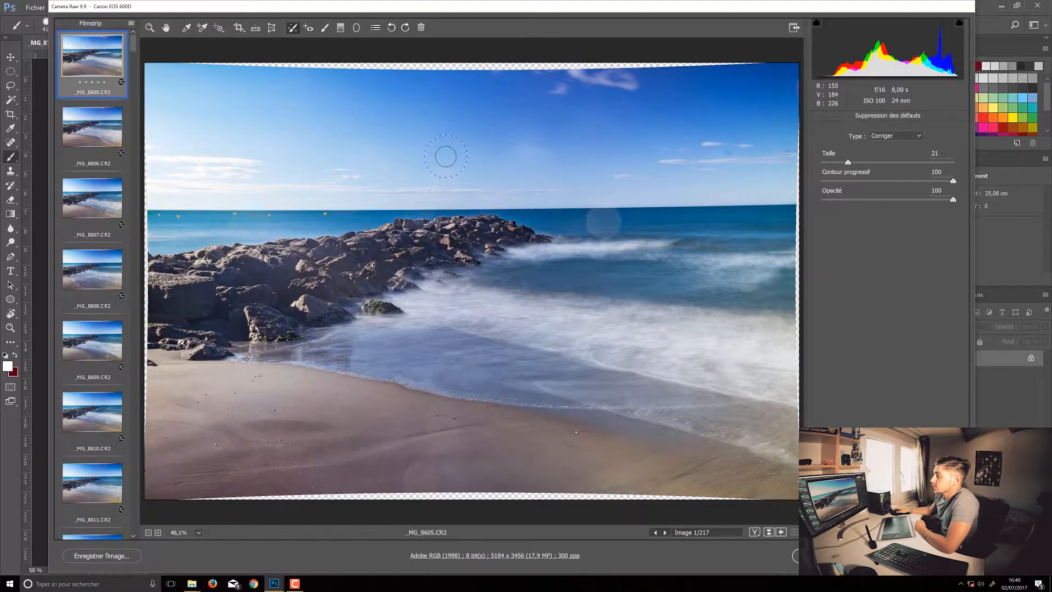
Set the Spot Removal size to 55 with the type kept at Corriger.
left_click_drag(848, 162, 869, 163)
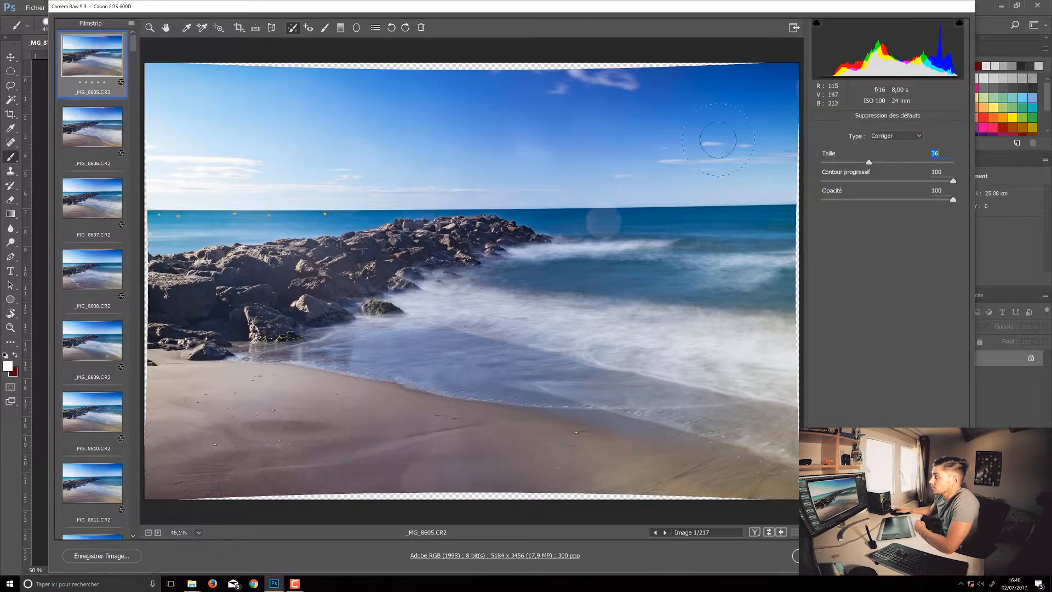
left_click_drag(869, 163, 893, 162)
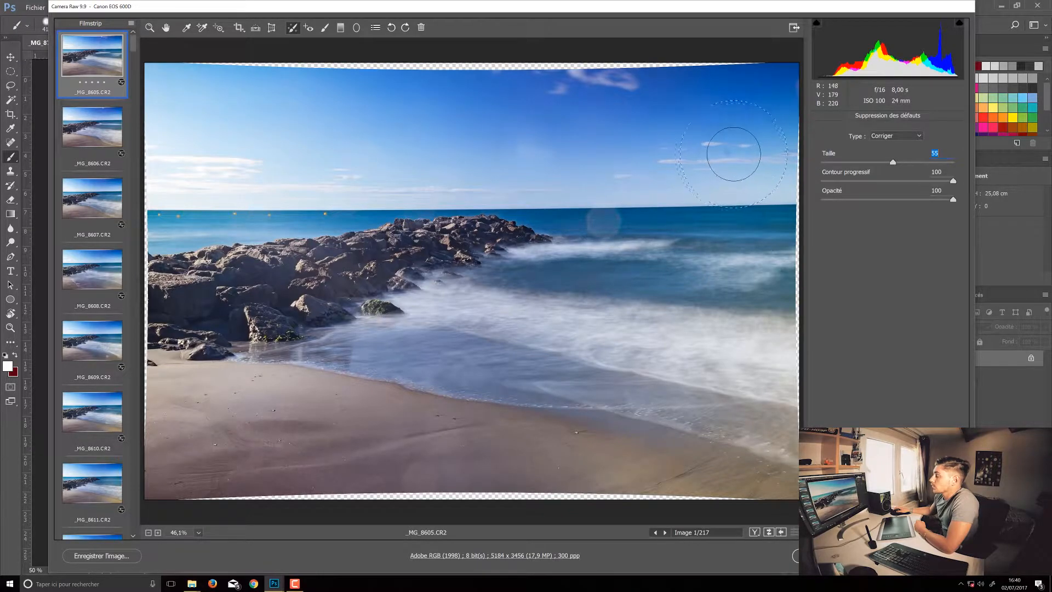
left_click(606, 220)
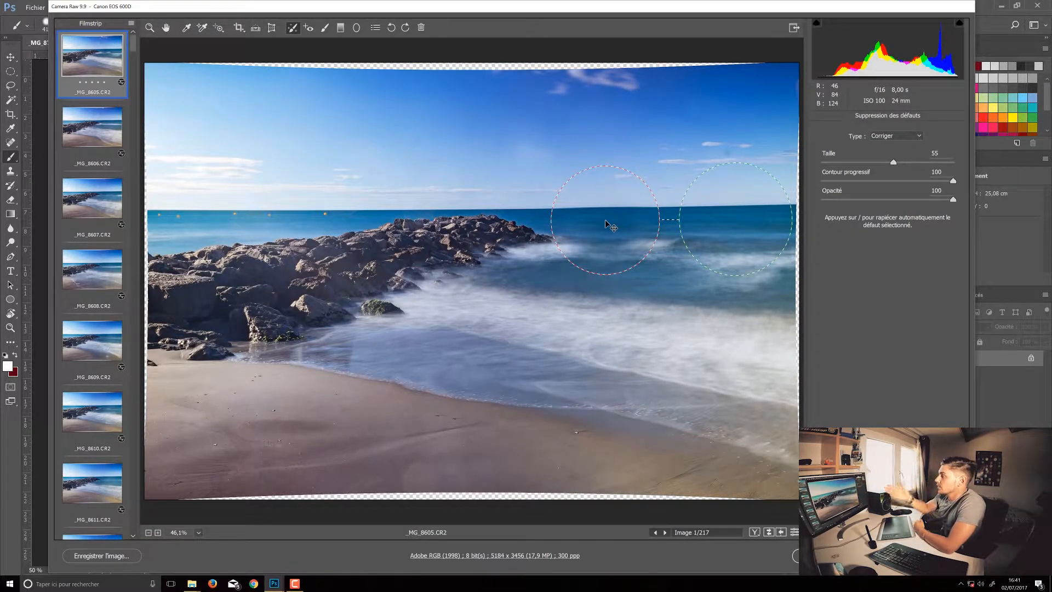
mouse_move(732, 224)
left_mouse_down()
mouse_move(732, 249)
mouse_move(641, 328)
mouse_move(547, 329)
mouse_move(721, 279)
mouse_move(723, 235)
left_mouse_up()
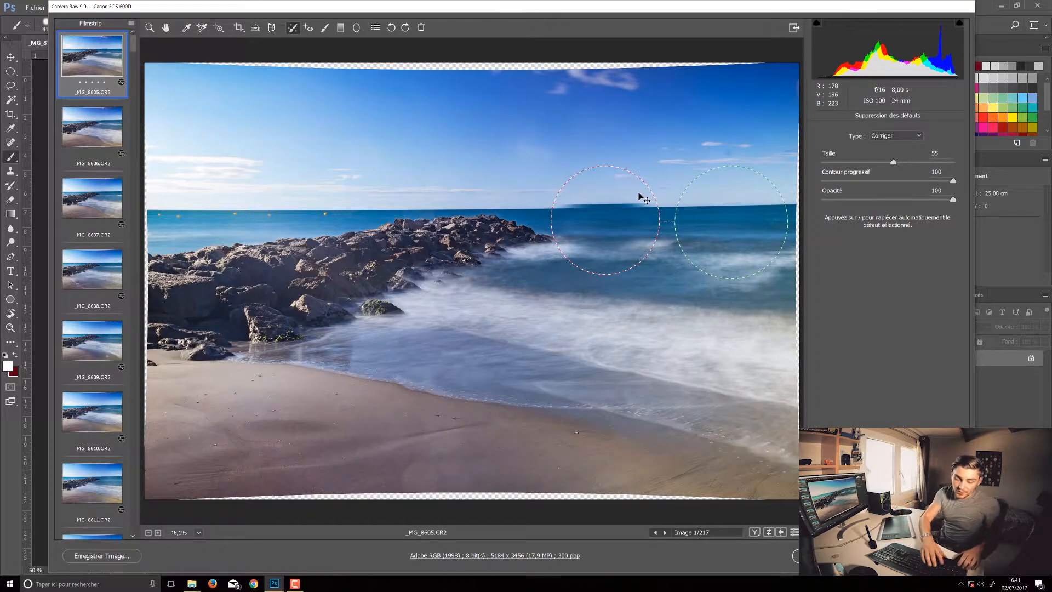
key("ctrl+z")
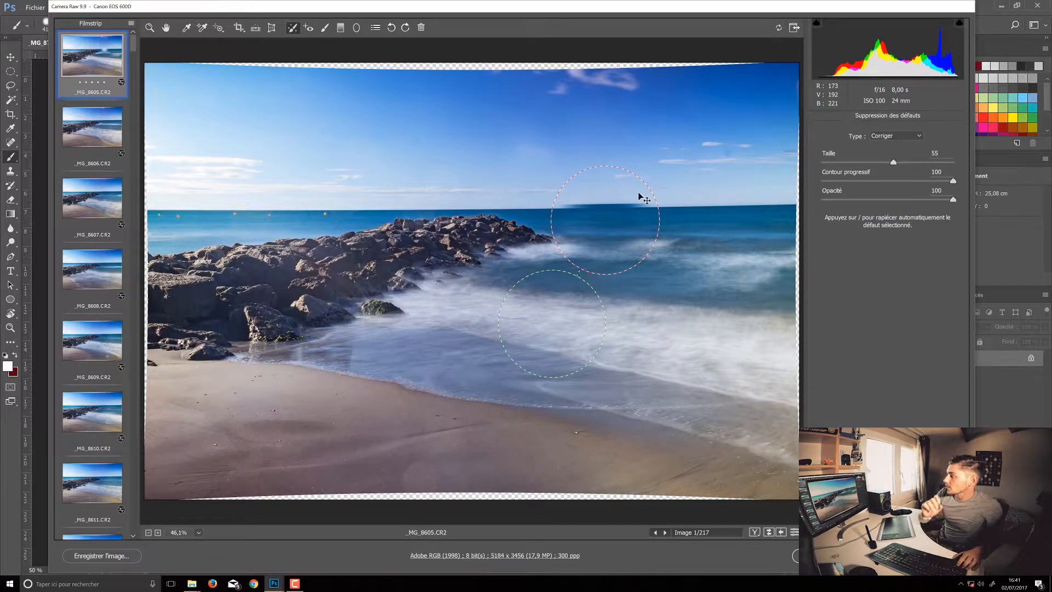
key("ctrl+z")
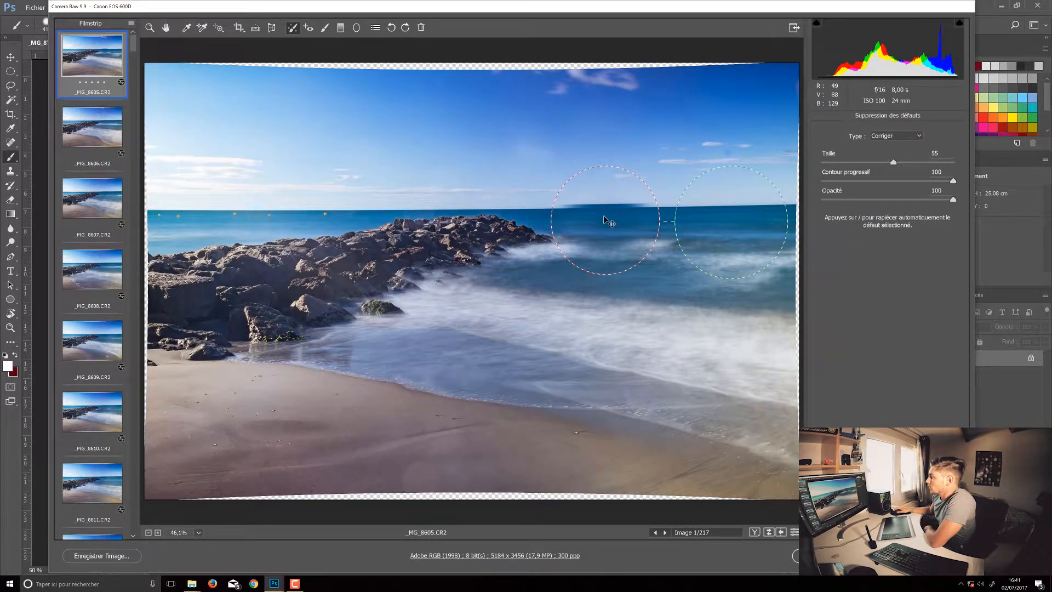
left_click_drag(607, 216, 607, 222)
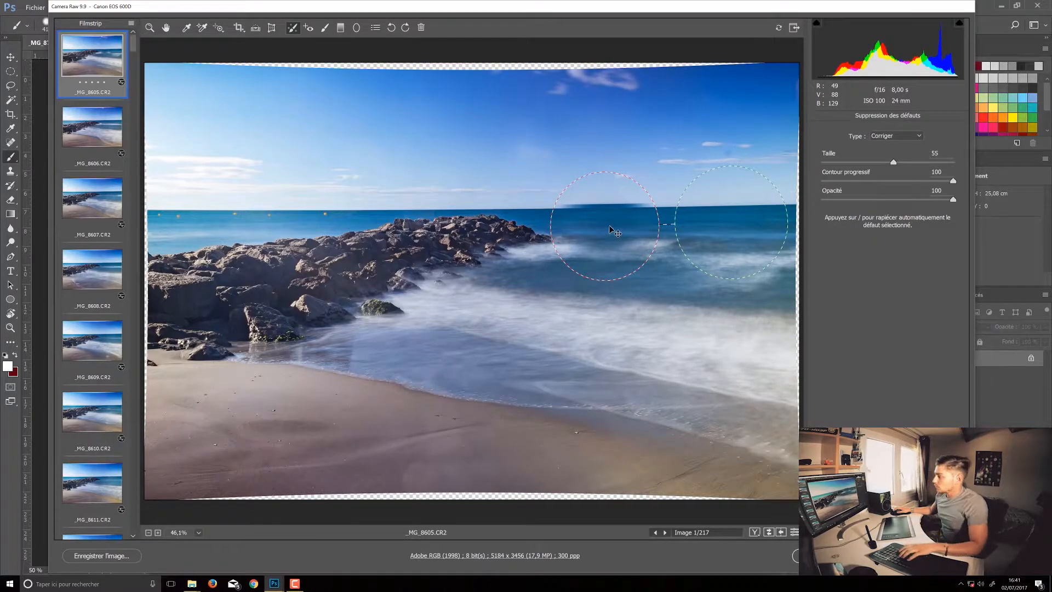
key("Delete")
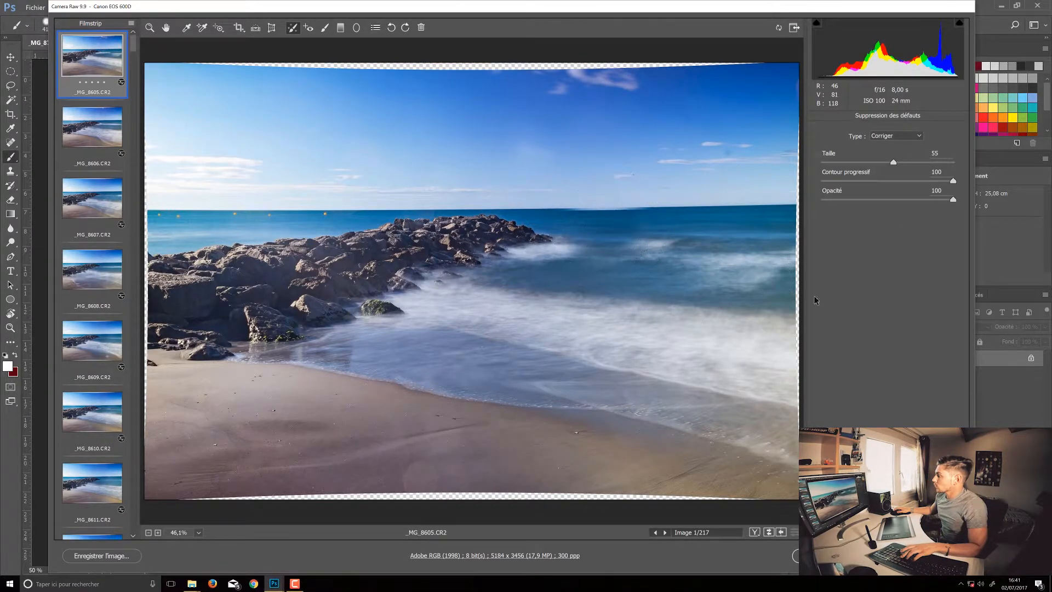
Heal the pale round spot on the sea just below the horizon with one size 55 correction.
left_click(601, 218)
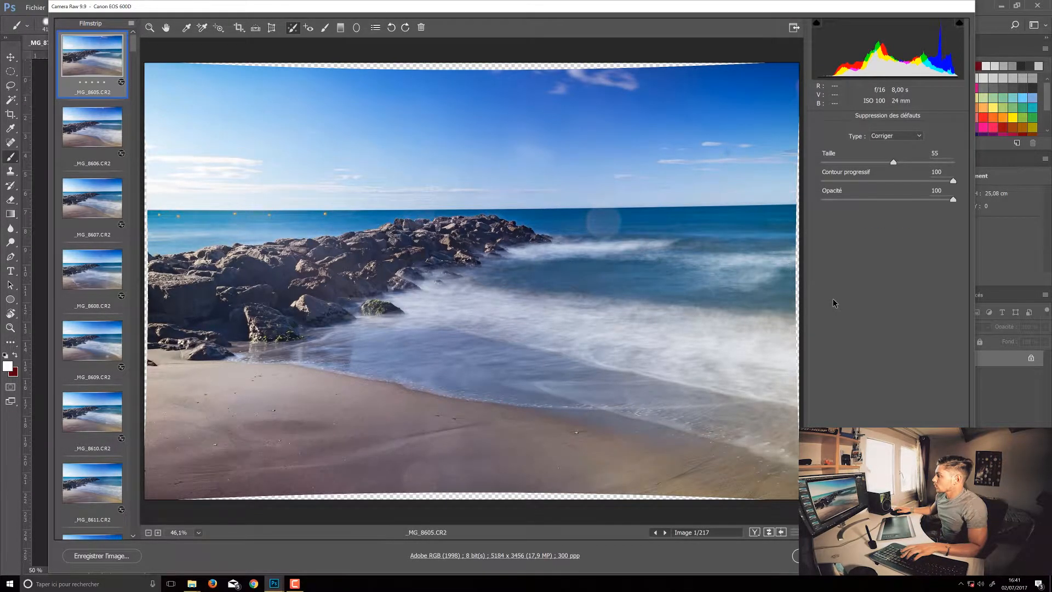
left_click(605, 220)
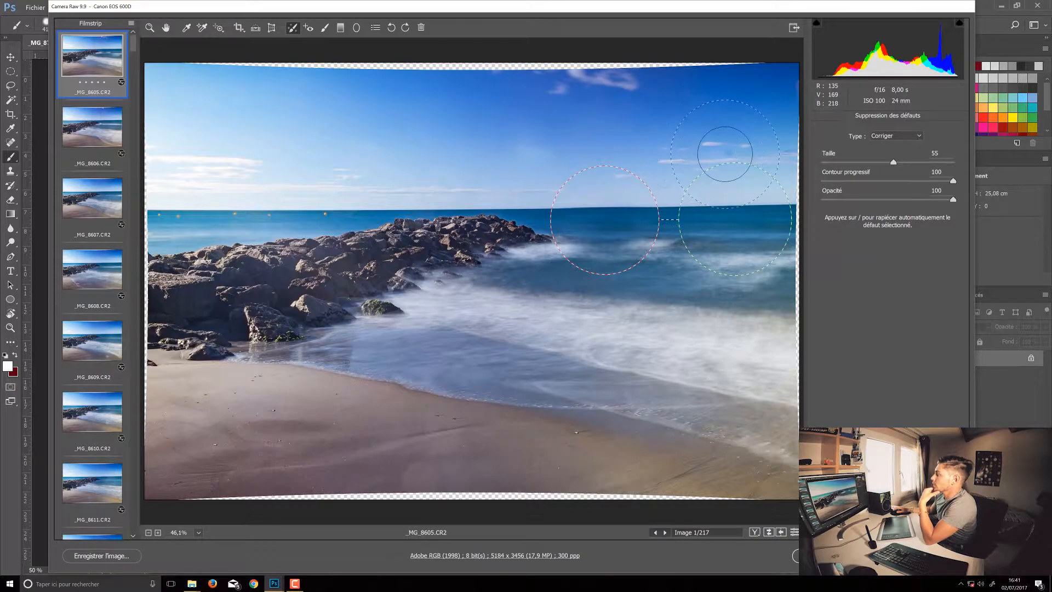
Set the Spot Removal size to 17 and heal the small spots in the sky.
left_click_drag(890, 165, 837, 167)
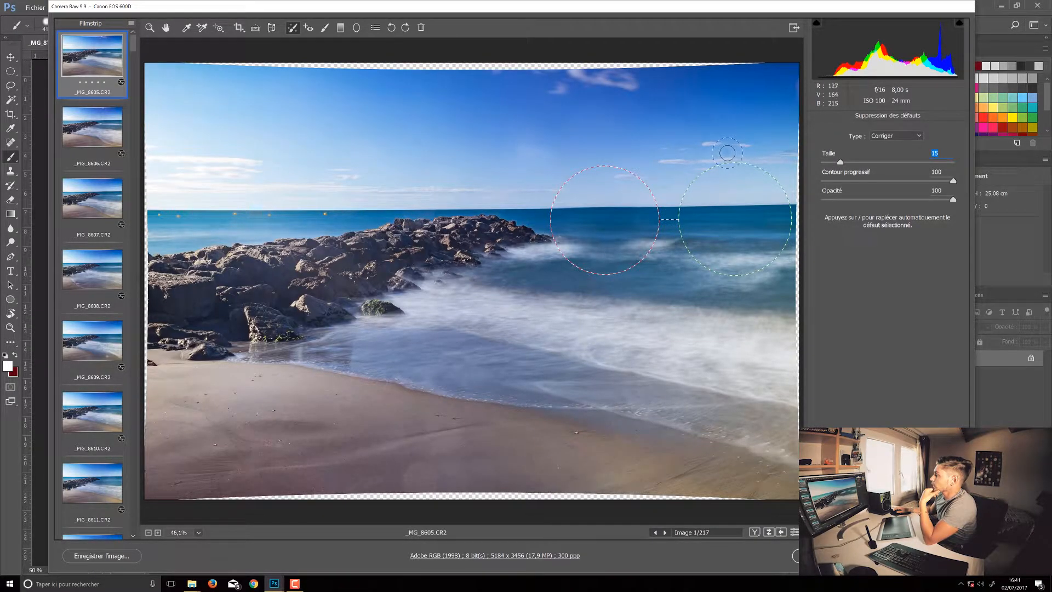
left_click_drag(840, 163, 842, 163)
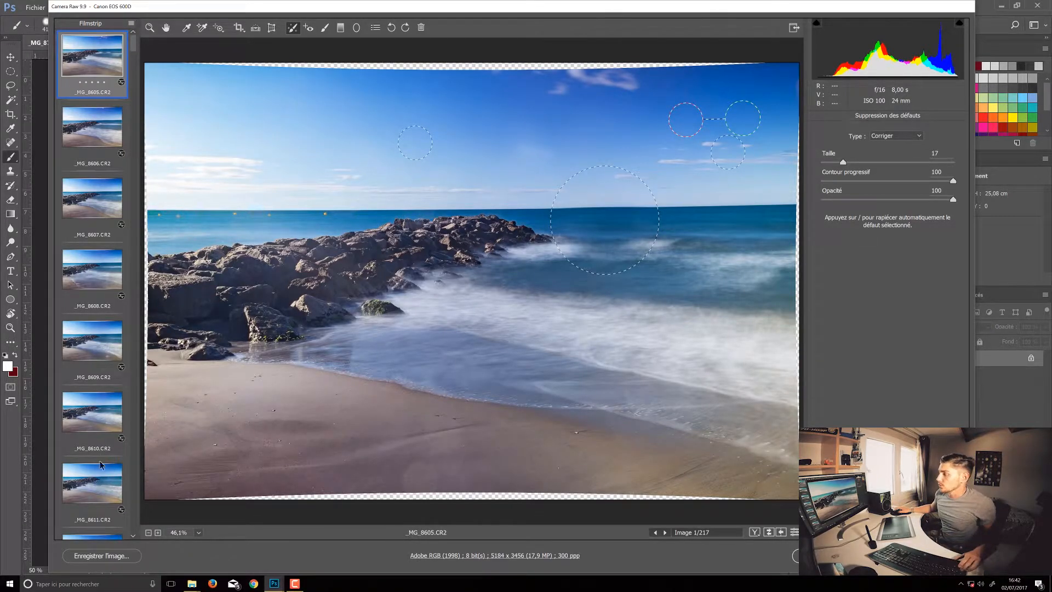
Select frames _MG_8605.CR2 to _MG_8611.CR2 and examine which settings can be synchronised between them, without applying any.
left_click(102, 483, "shift")
right_click(96, 63)
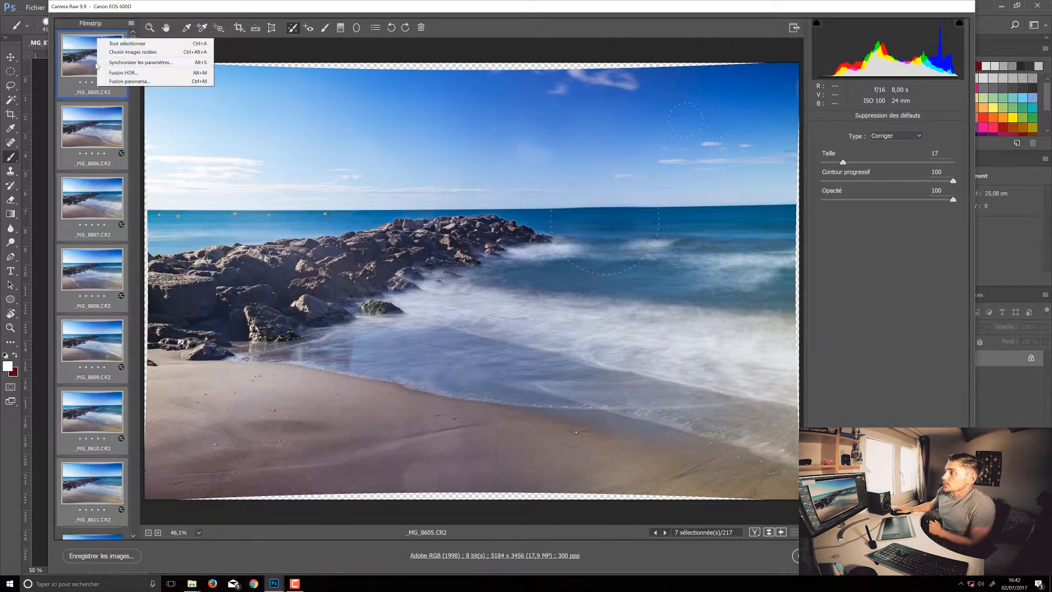
left_click(141, 62)
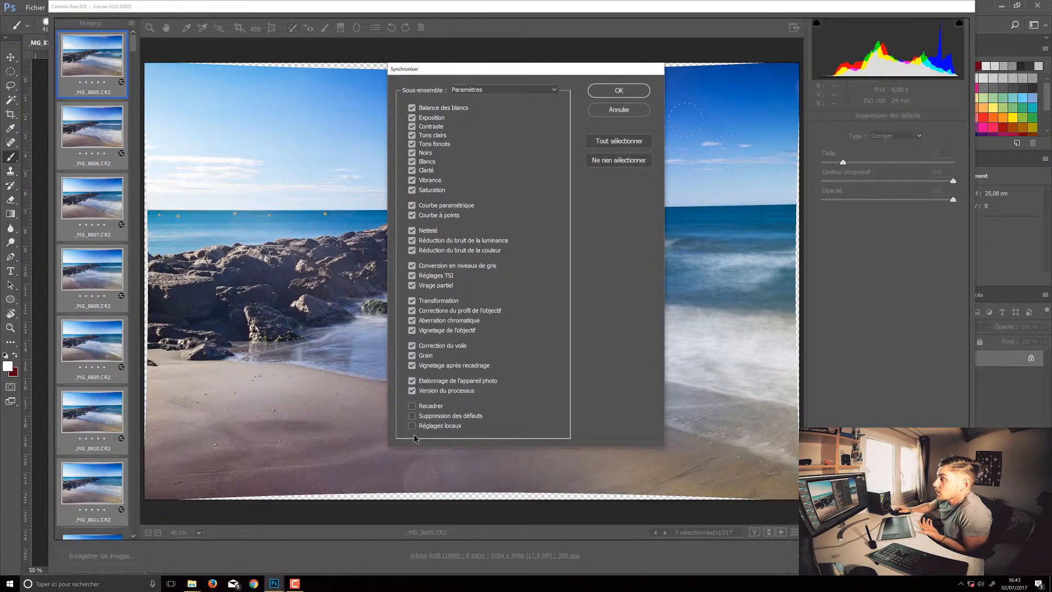
left_click(619, 110)
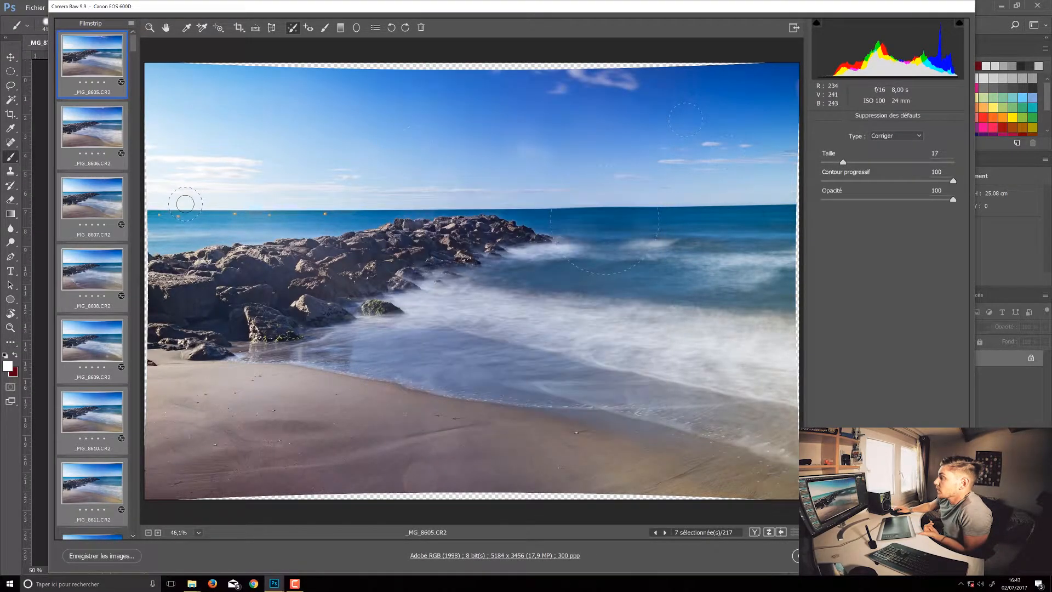
Compare frames _MG_8605.CR2 and _MG_8606.CR2, ending on _MG_8606.CR2.
left_click(96, 144)
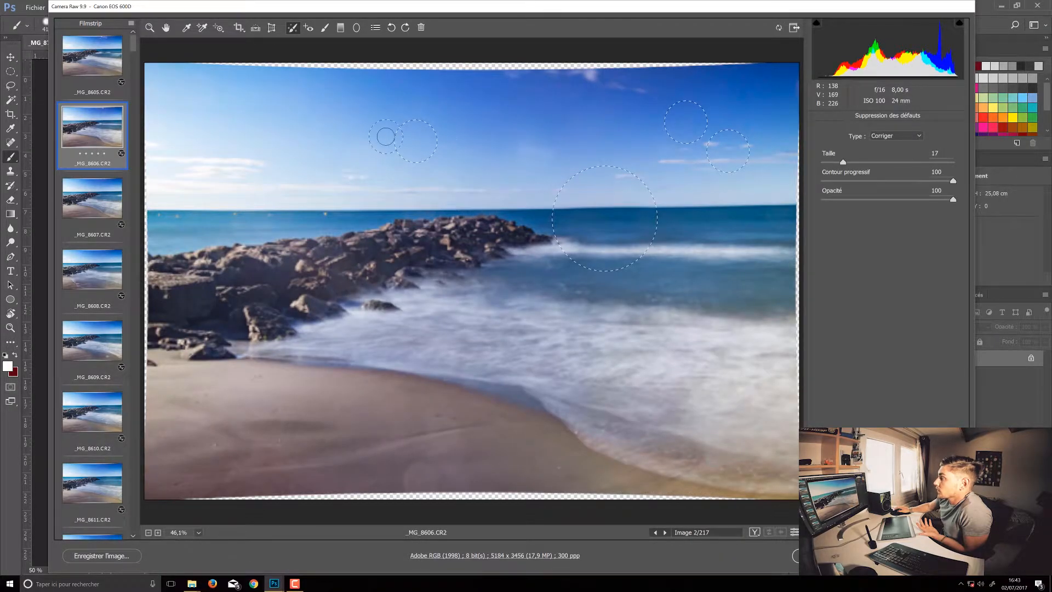
left_click(96, 59)
key("Down")
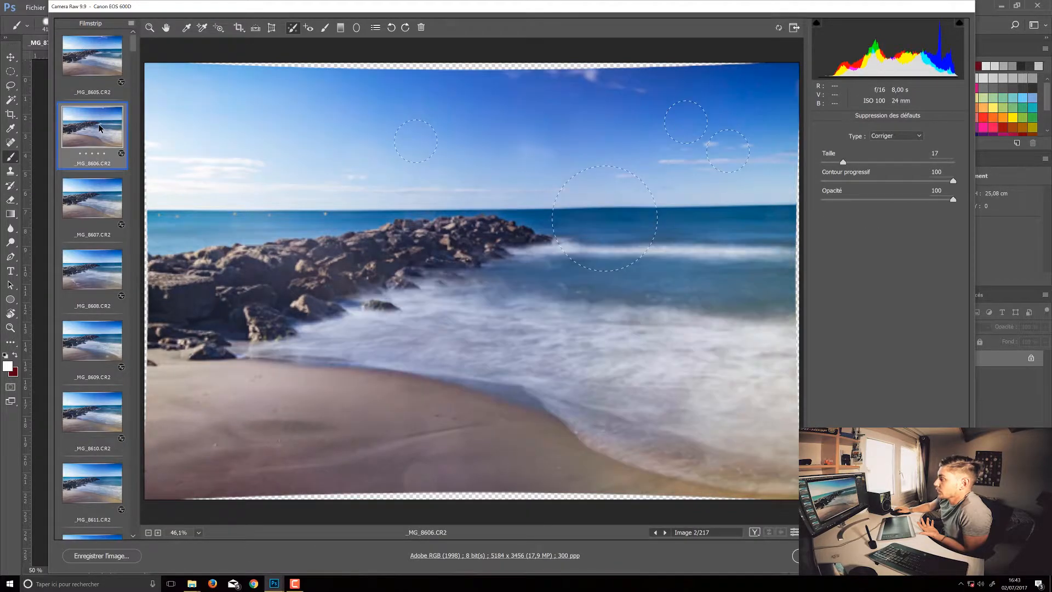
left_click(96, 66)
left_click(94, 144)
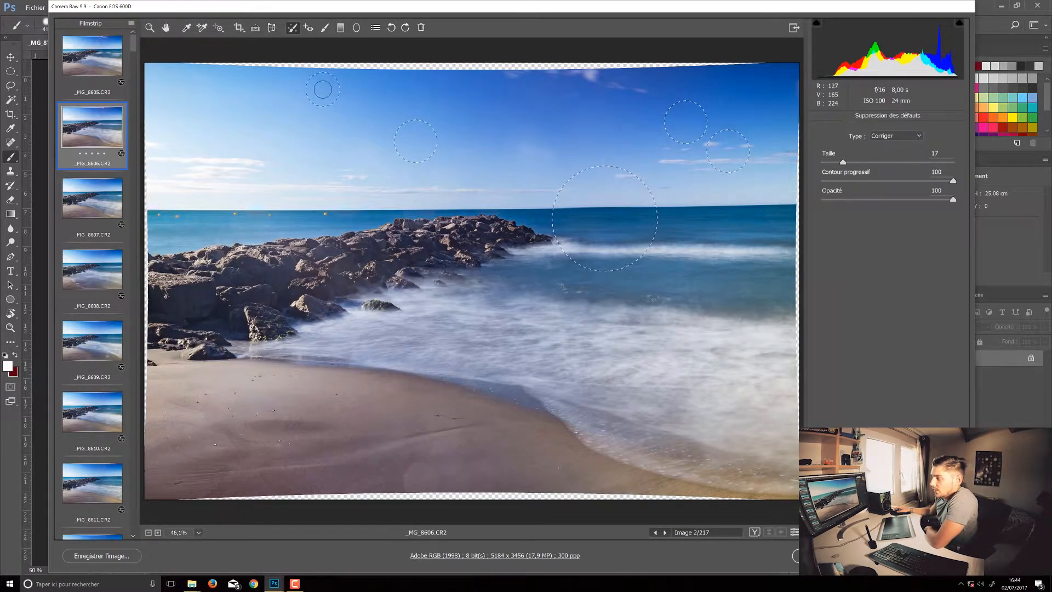
Leave Spot Removal and compare _MG_8606.CR2 with and without its basic adjustments.
left_click(149, 27)
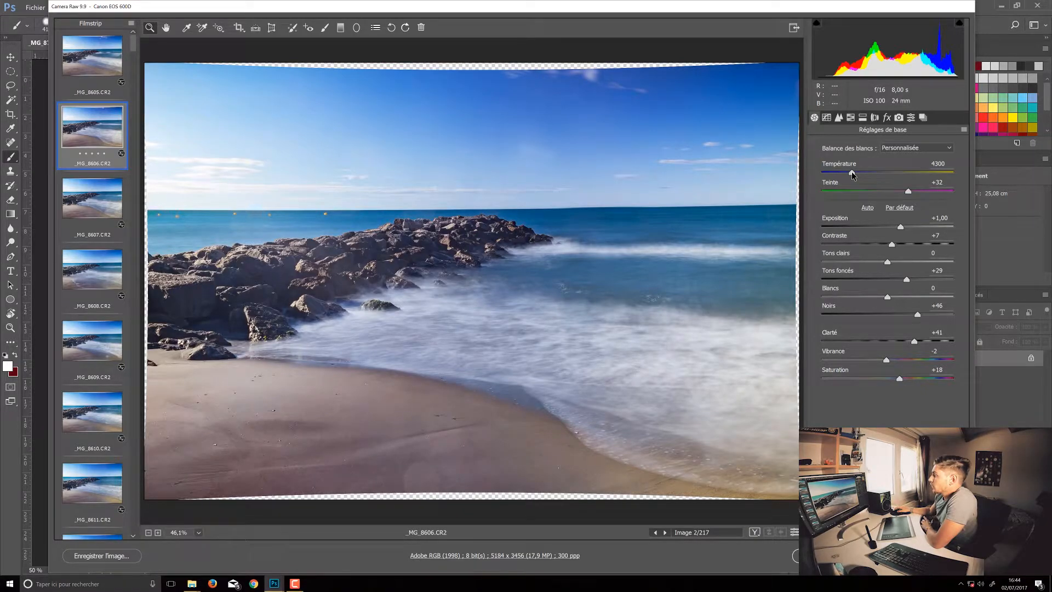
left_click(795, 533)
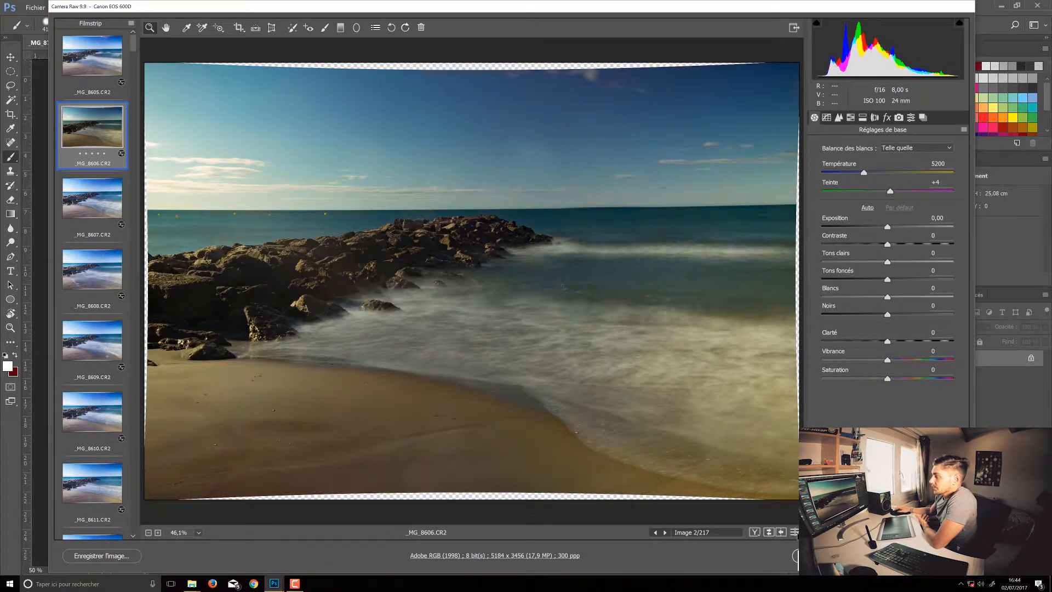
left_click(795, 532)
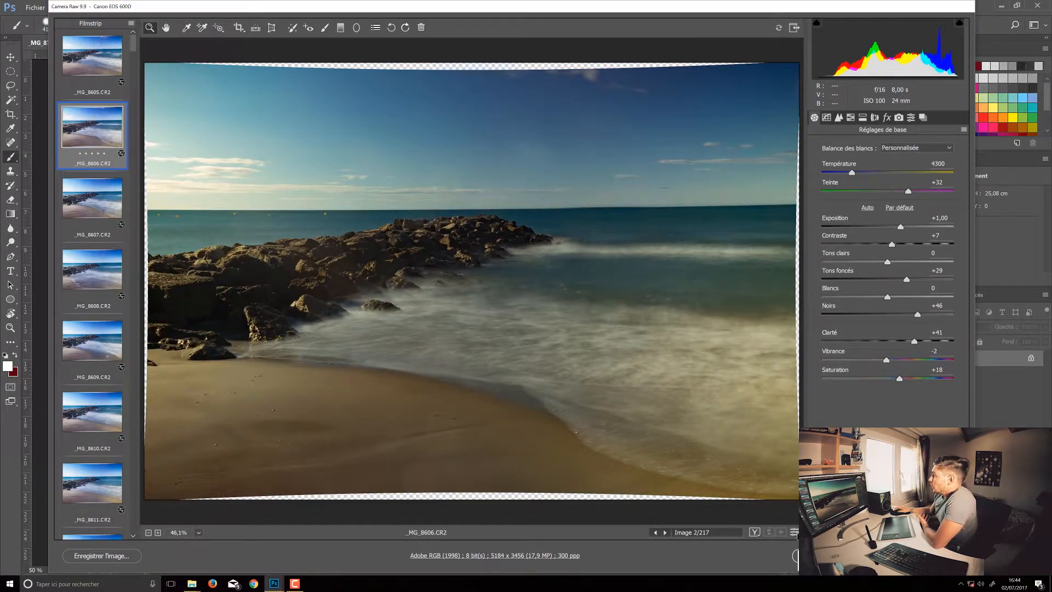
left_click(795, 533)
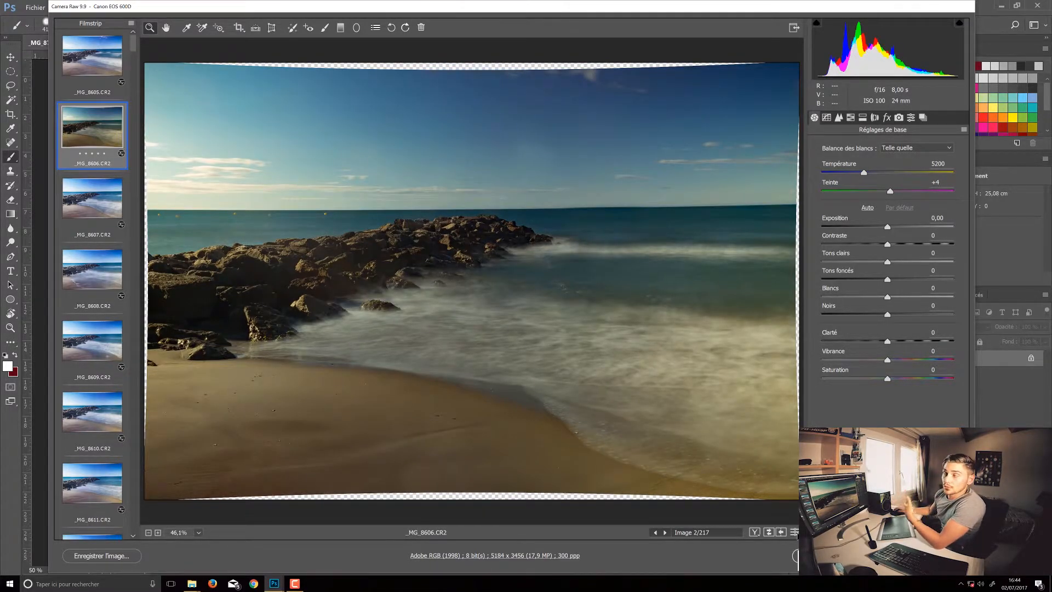
left_click(794, 532)
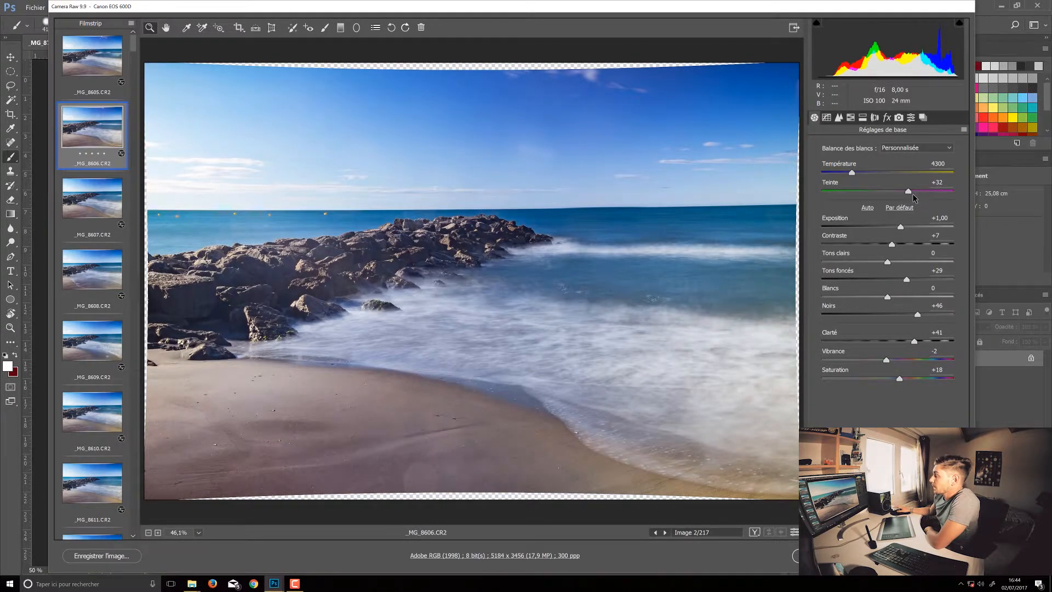
Set Teinte to +38 and the dehaze level (Correction du voile) to +29 for _MG_8606.CR2.
mouse_move(904, 191)
left_mouse_down()
mouse_move(856, 198)
mouse_move(913, 203)
left_mouse_up()
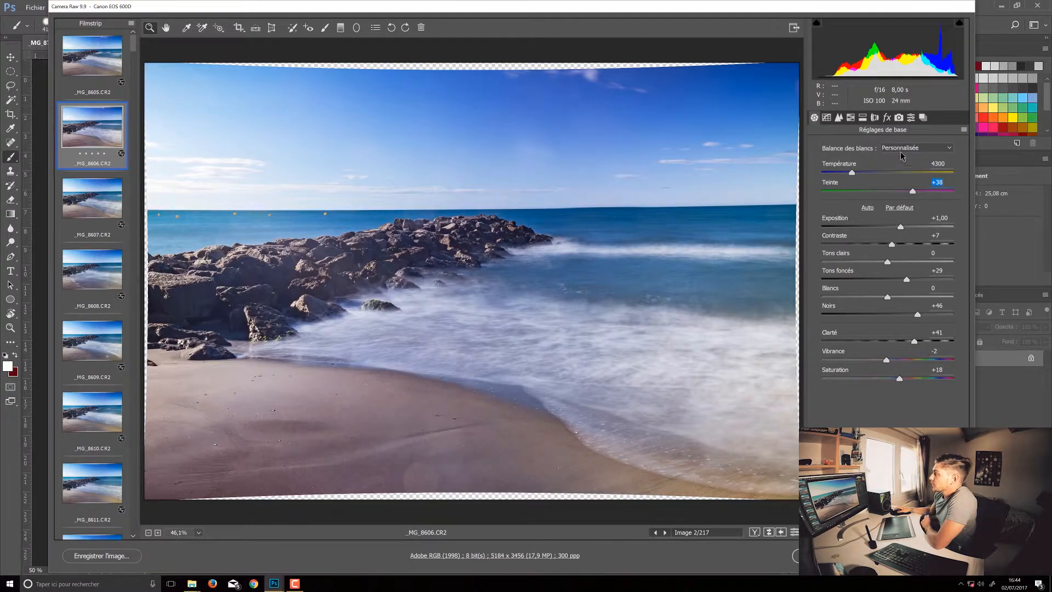
left_click(910, 117)
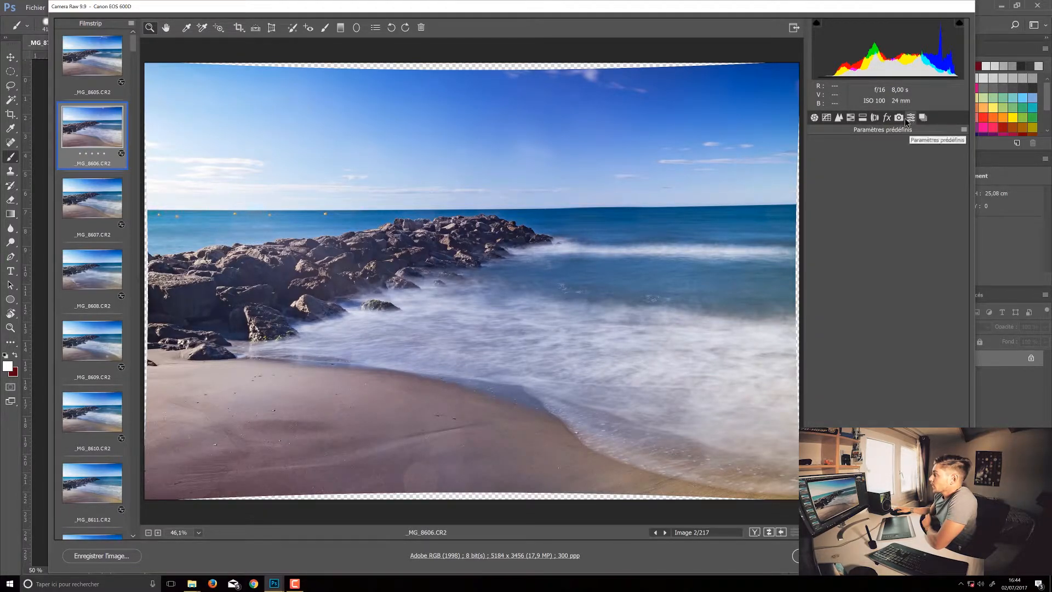
left_click(887, 118)
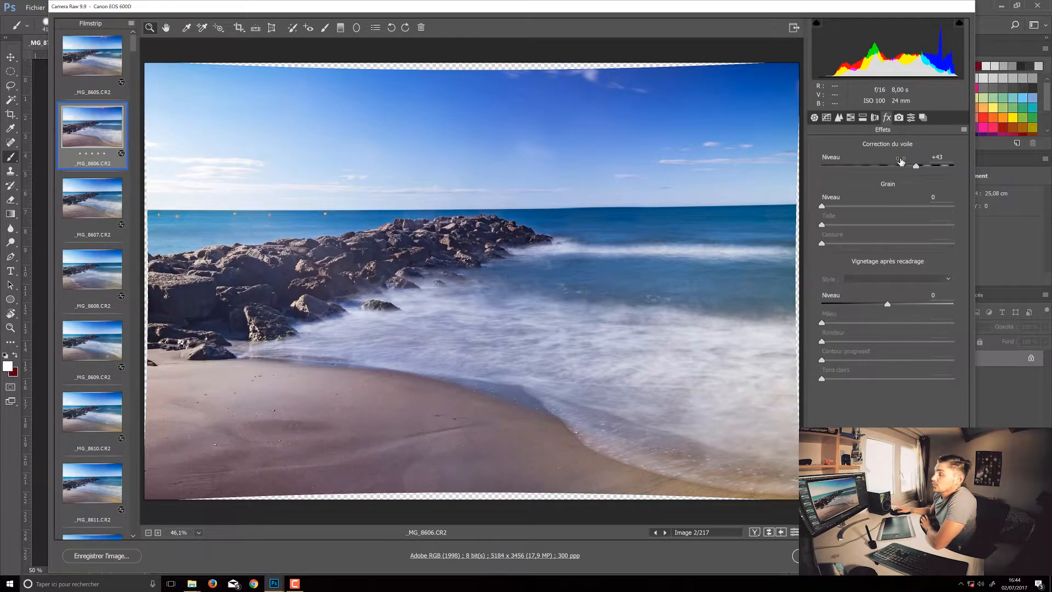
left_click(889, 166)
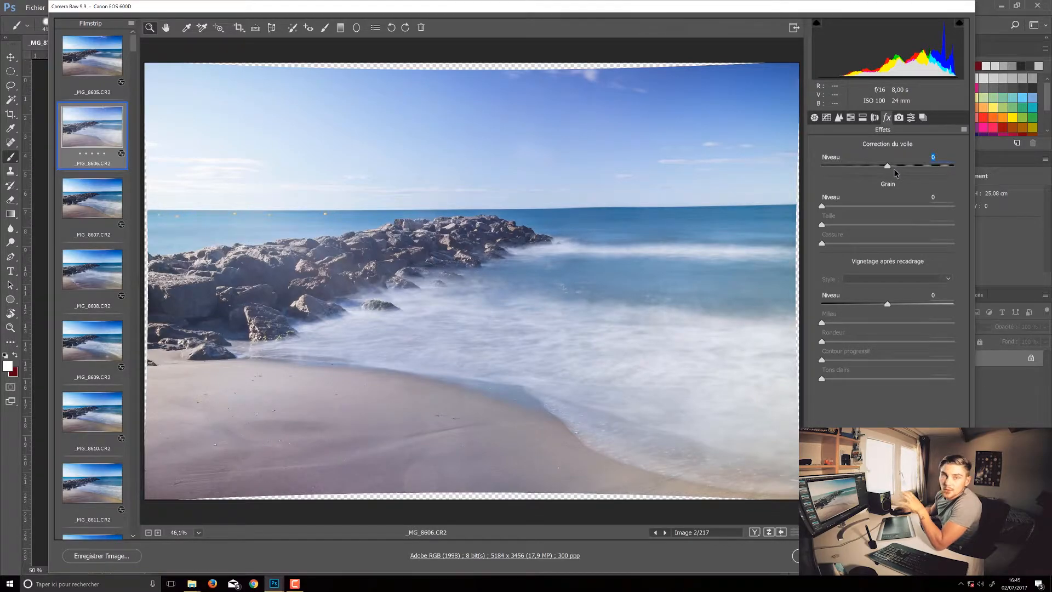
left_click_drag(889, 168, 914, 171)
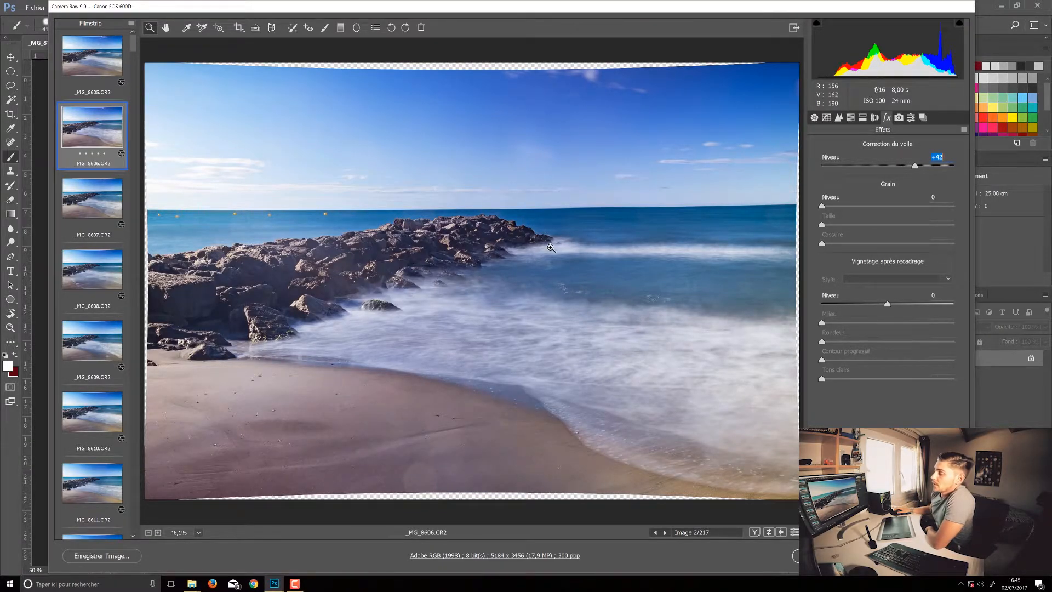
mouse_move(914, 166)
left_mouse_down()
mouse_move(894, 166)
mouse_move(922, 175)
mouse_move(906, 176)
left_mouse_up()
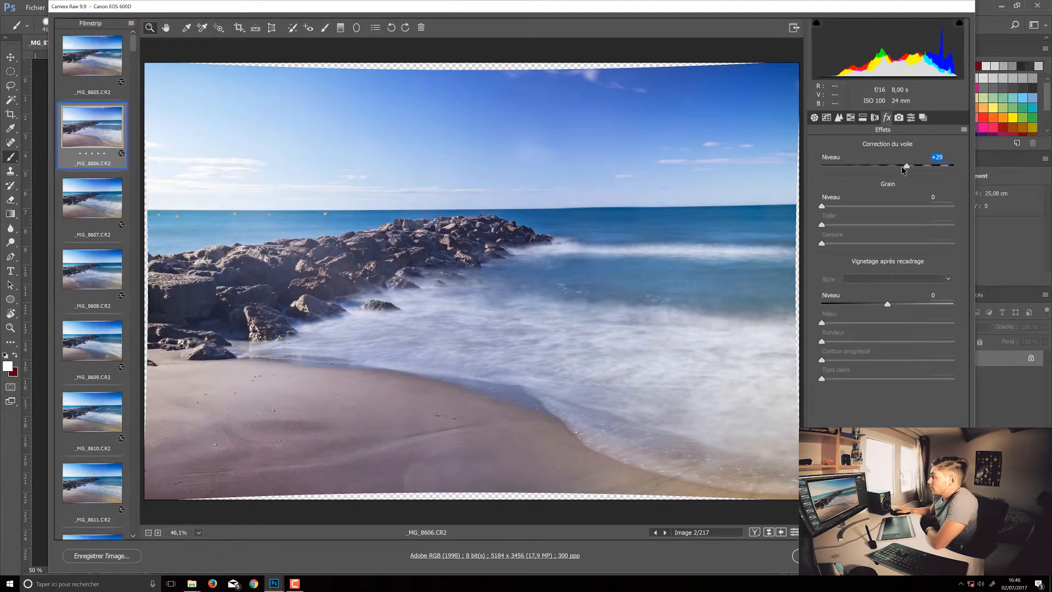
Set the basic adjustments Clarté to +33, Tons foncés to +33 and Noirs to +45.
left_click(815, 118)
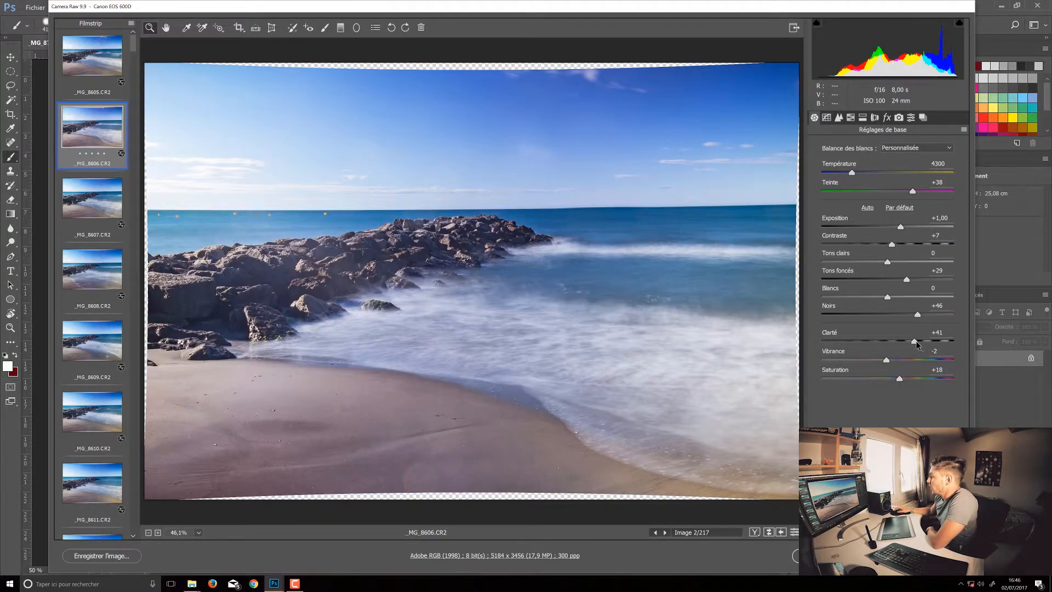
mouse_move(915, 343)
left_mouse_down()
mouse_move(893, 344)
mouse_move(908, 344)
left_mouse_up()
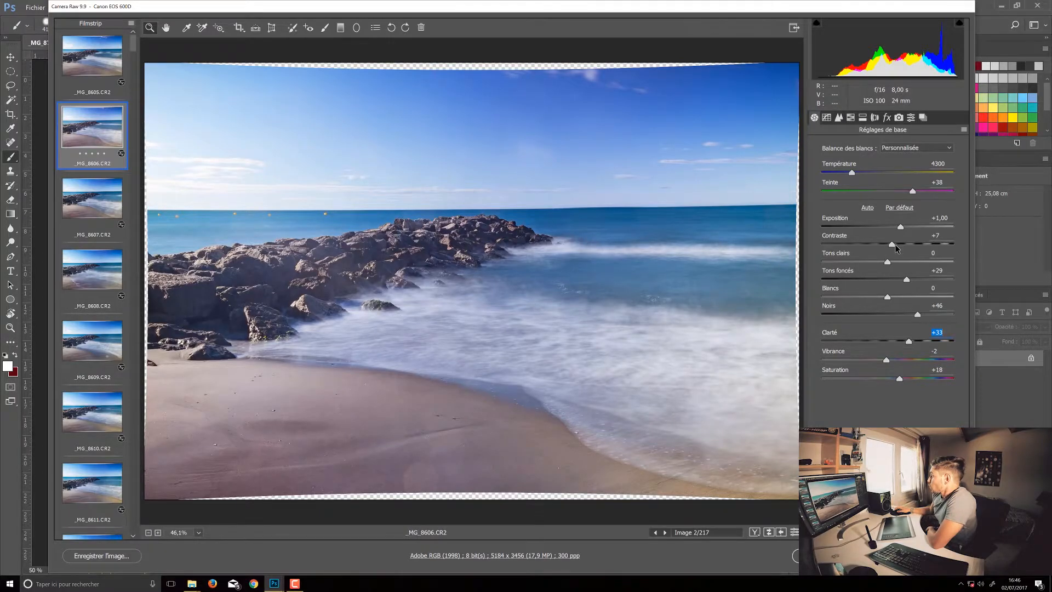
mouse_move(907, 283)
left_mouse_down()
mouse_move(871, 286)
mouse_move(899, 293)
left_mouse_up()
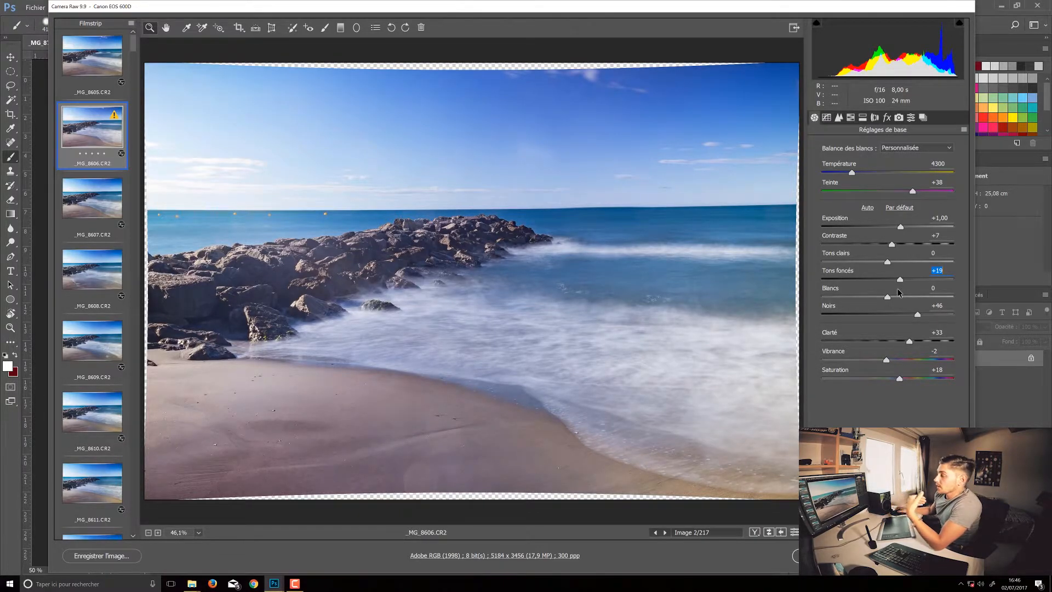
mouse_move(899, 292)
left_mouse_down()
mouse_move(889, 302)
mouse_move(908, 305)
left_mouse_up()
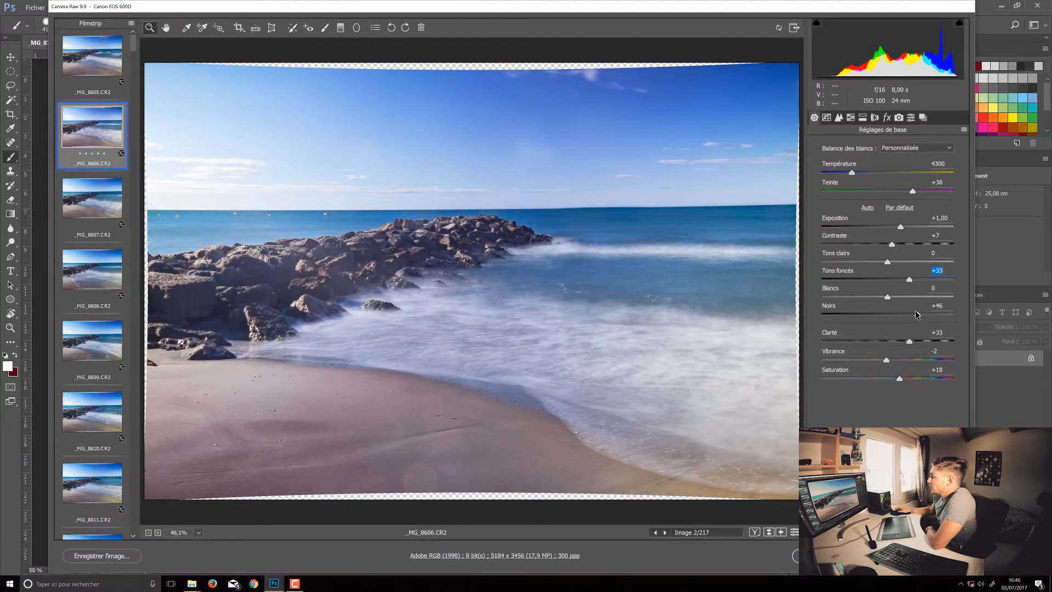
left_click_drag(916, 315, 914, 324)
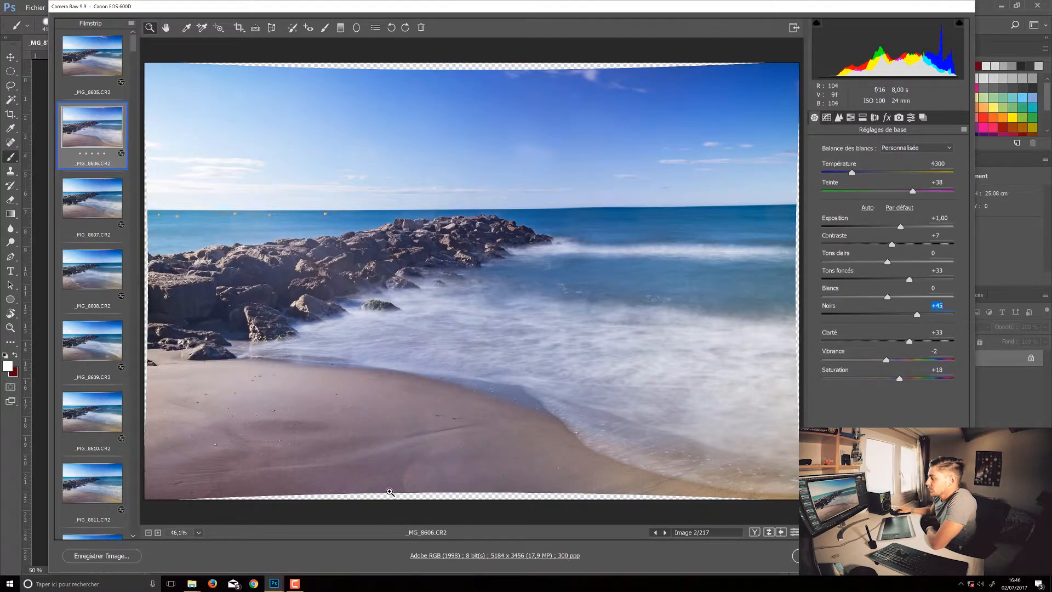
Set the manual lens distortion level (Déformation) to +8 and compare the frame with and without its lens corrections.
left_click(875, 119)
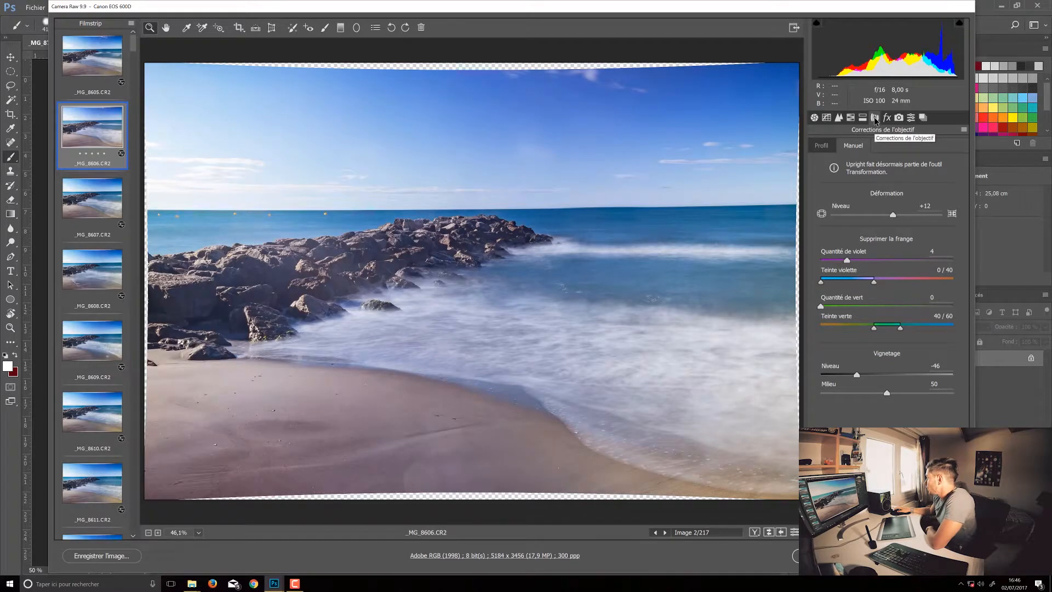
mouse_move(893, 216)
left_mouse_down()
mouse_move(867, 215)
mouse_move(892, 219)
left_mouse_up()
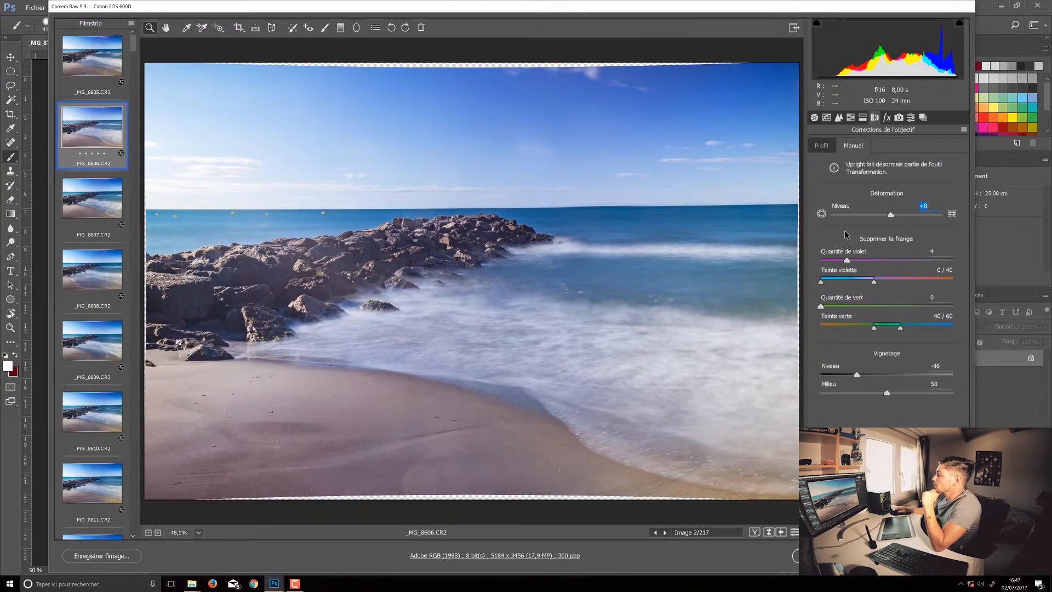
left_click(794, 532)
left_click(795, 532)
left_click(795, 533)
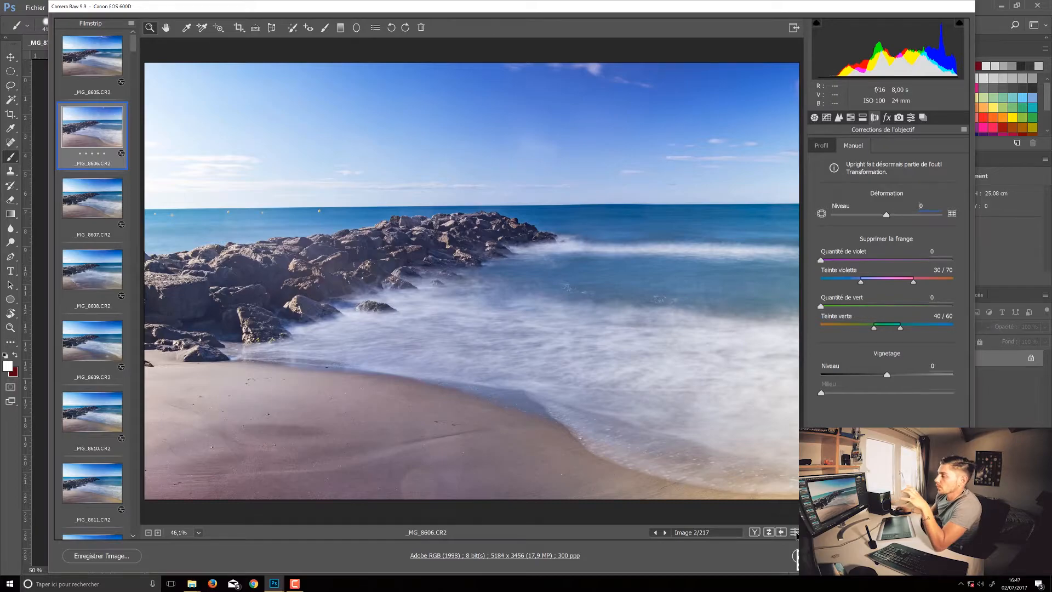
left_click(794, 532)
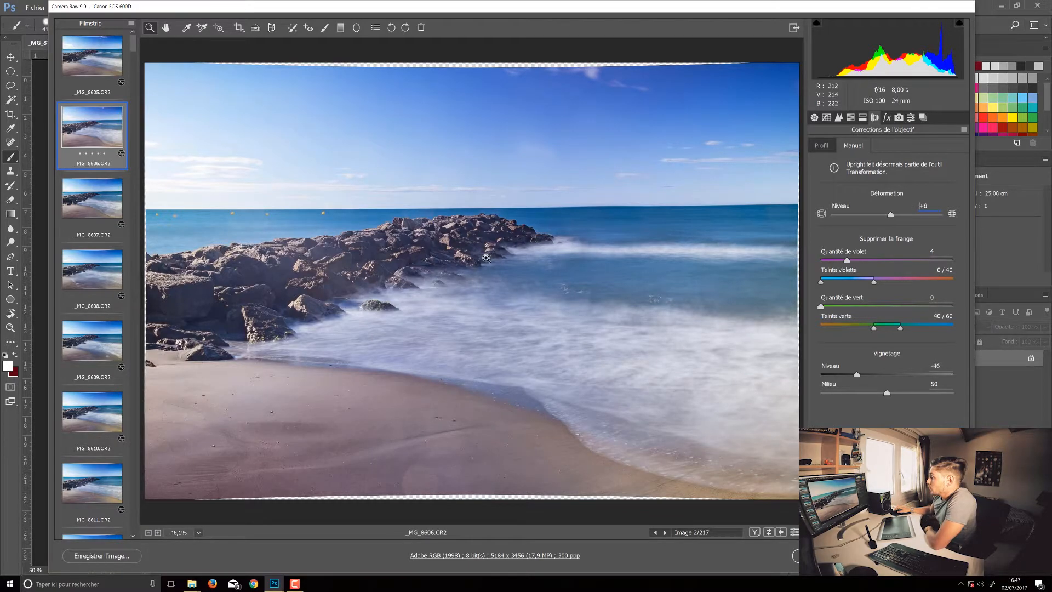
left_click(271, 28)
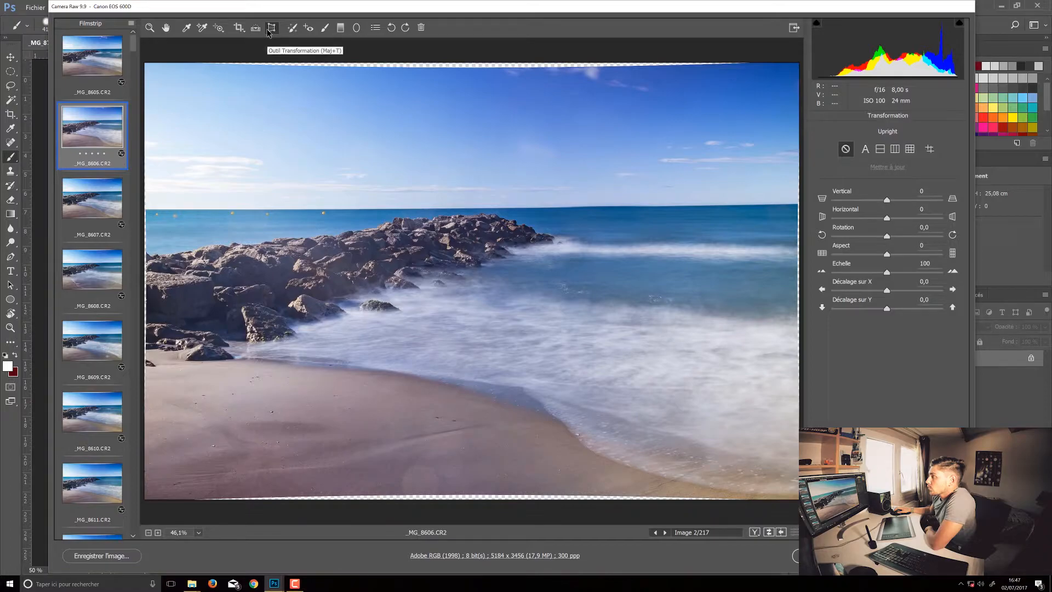
left_click(150, 28)
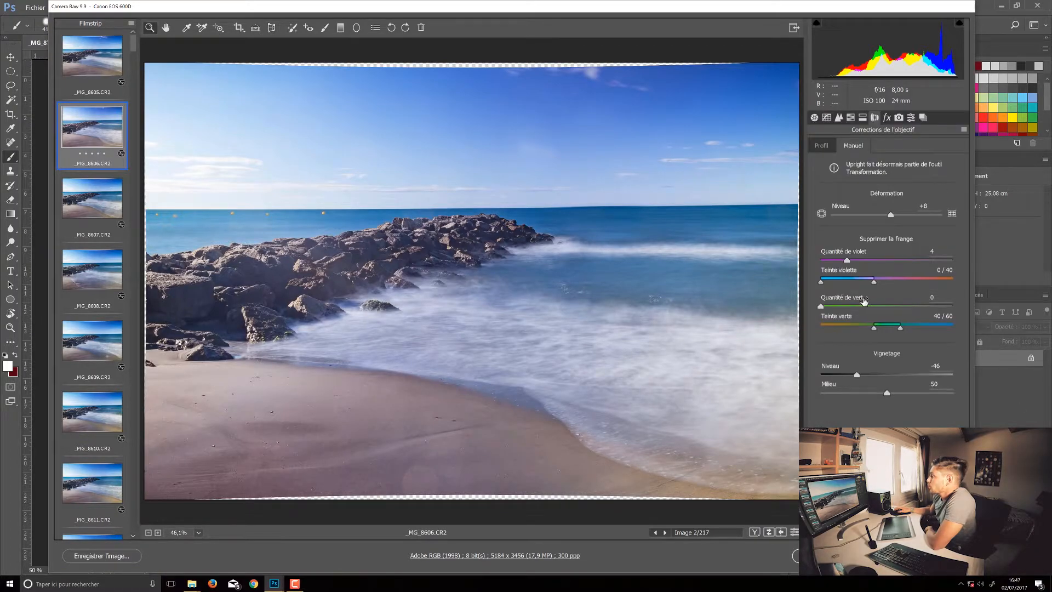
left_click(826, 117)
left_click(814, 117)
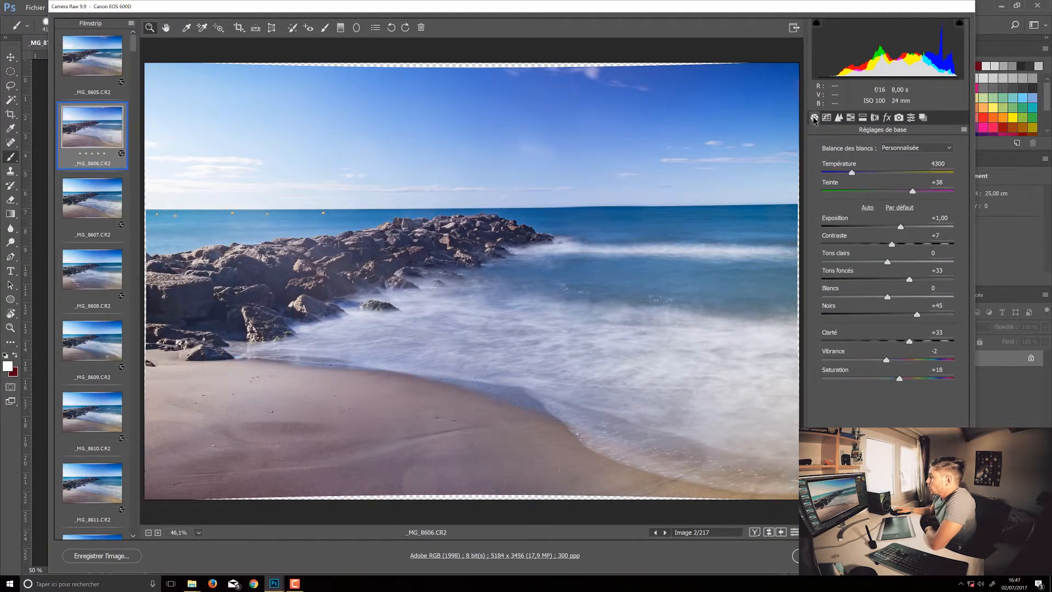
left_click(850, 117)
left_click(862, 117)
Lower the sharpening Gain and compare the frame's basic adjustments with the default settings.
left_click(837, 118)
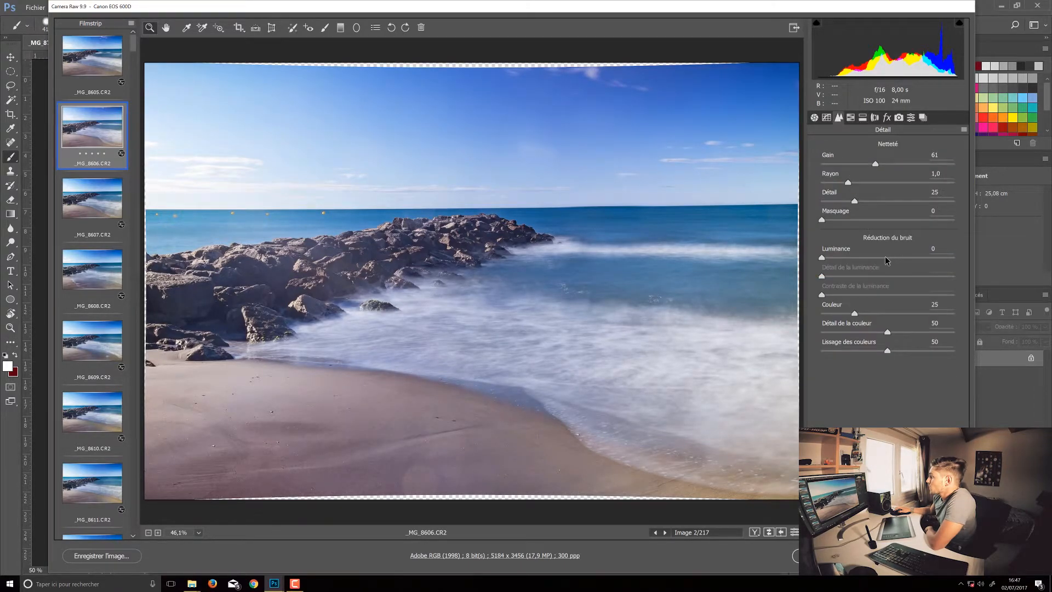
left_click(876, 164)
left_click_drag(876, 164, 870, 168)
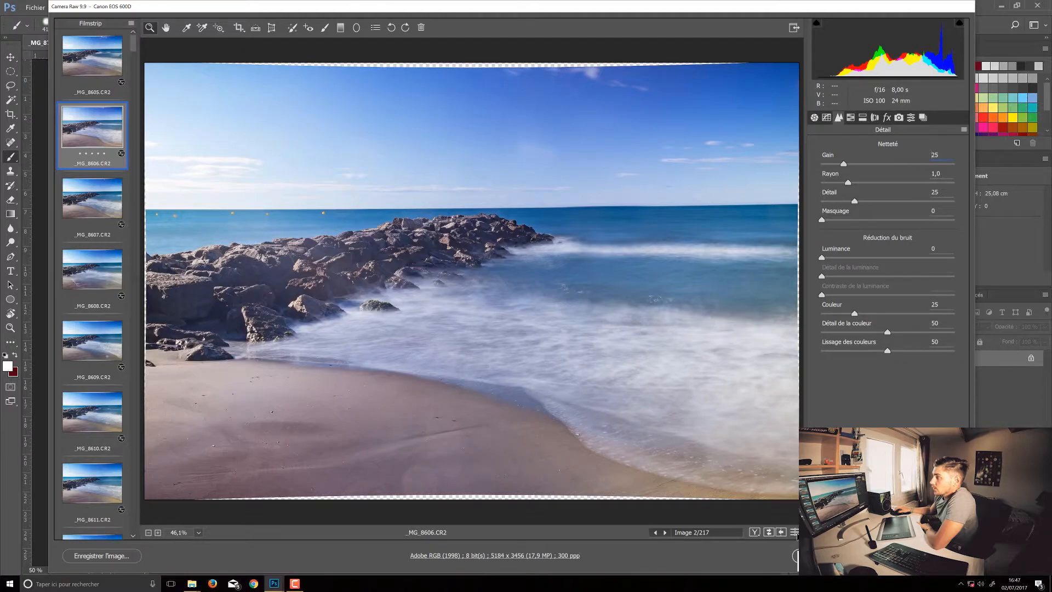
left_click(814, 117)
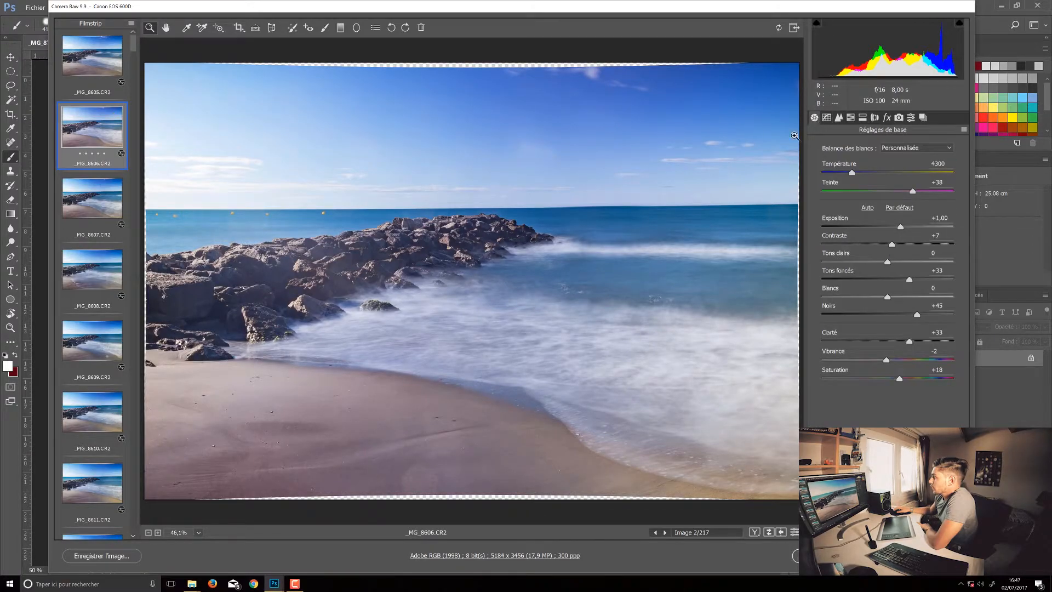
left_click(782, 531)
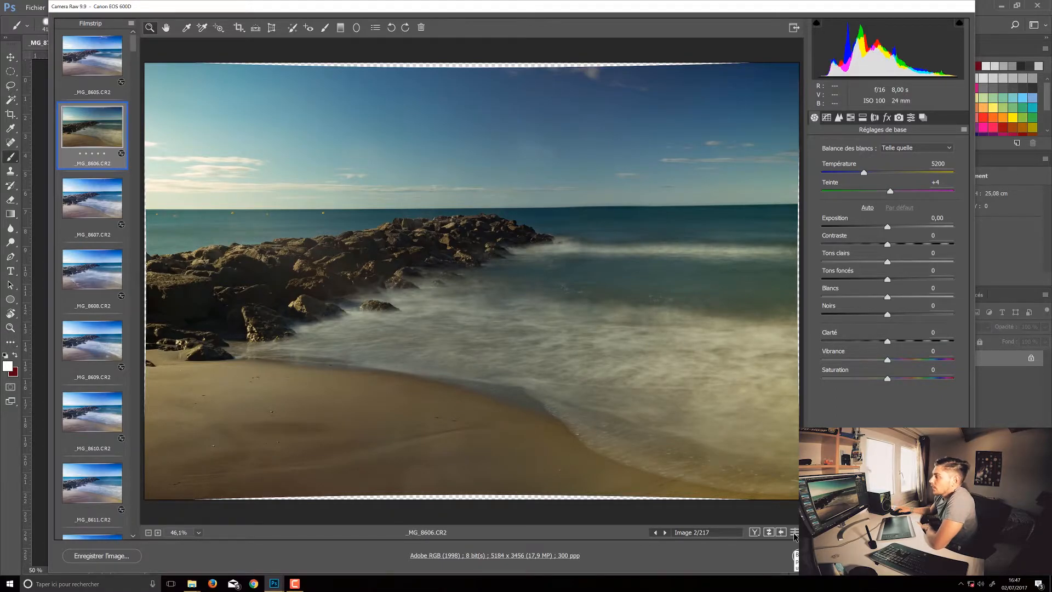
Compare _MG_8606.CR2 as adjusted with its default settings.
left_click(794, 532)
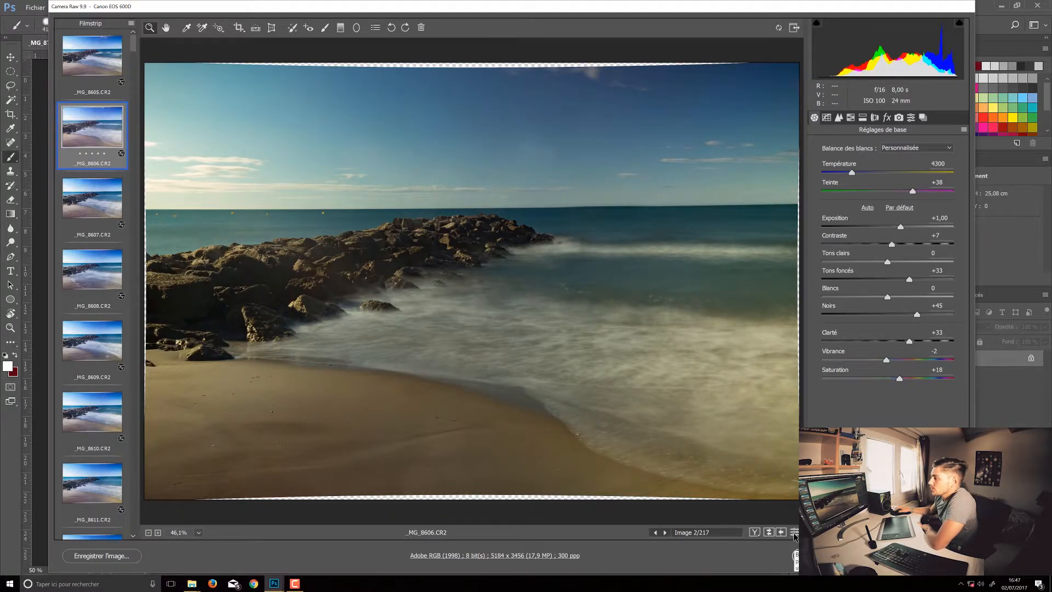
left_click(794, 532)
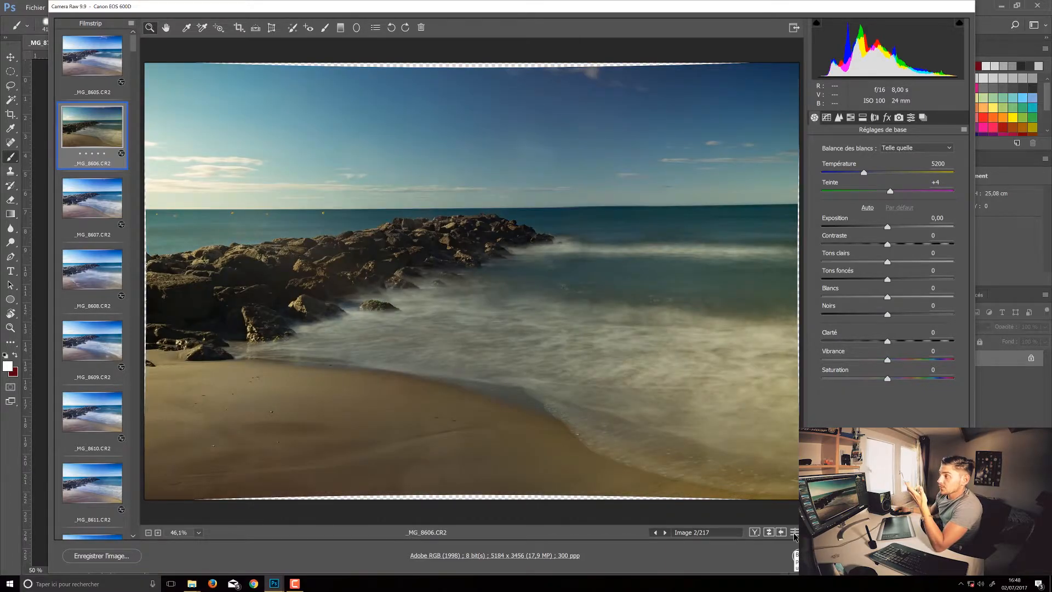
Select all frames from _MG_8605.CR2 to _MG_8823.CR2 and open their save options at the JPEG quality value.
left_click(118, 69)
left_click_drag(134, 48, 137, 545)
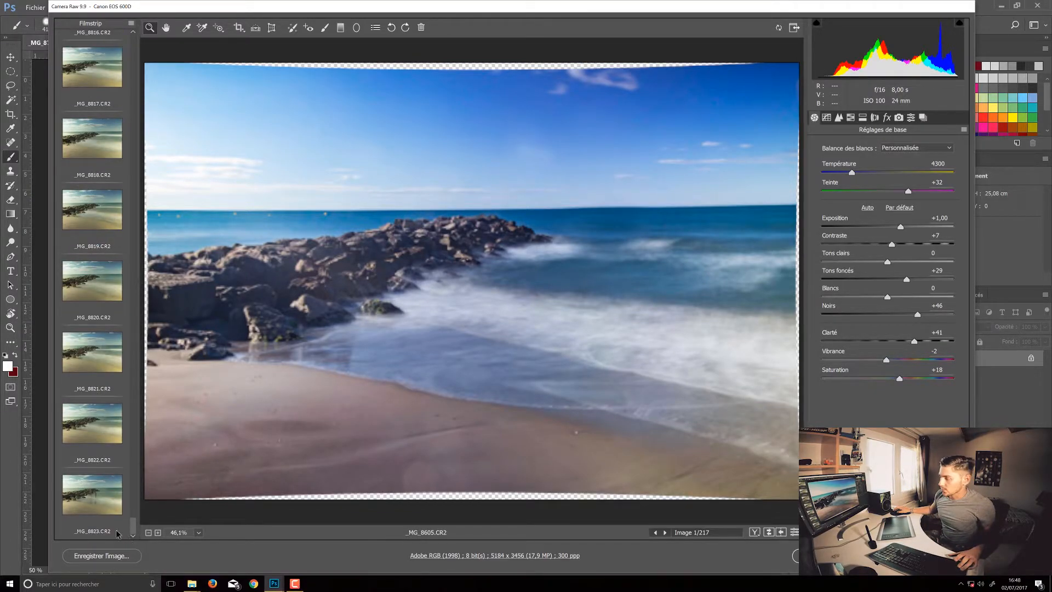
left_click(94, 519, "shift")
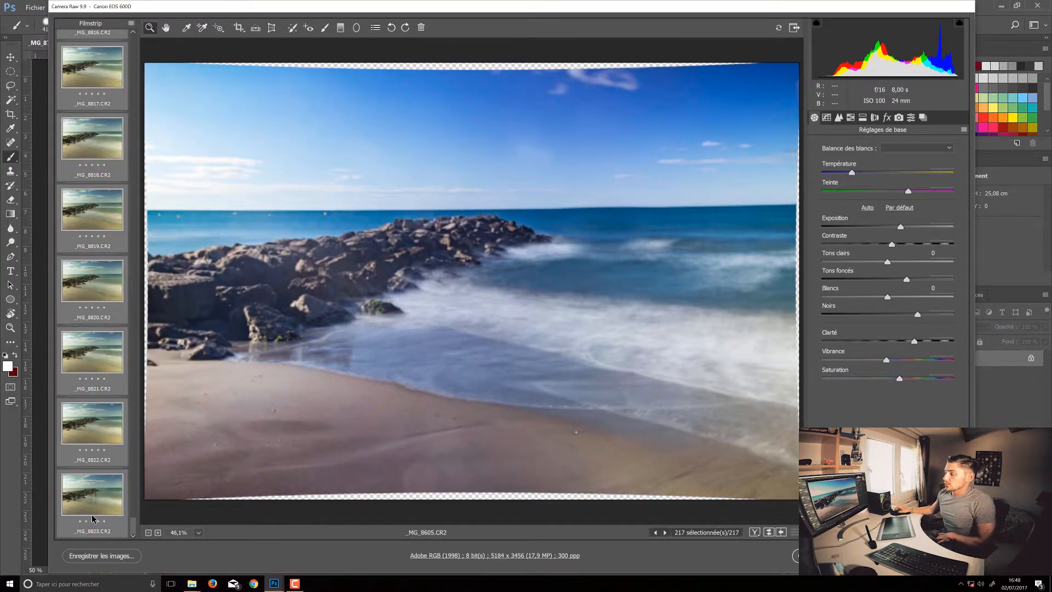
left_click(119, 557)
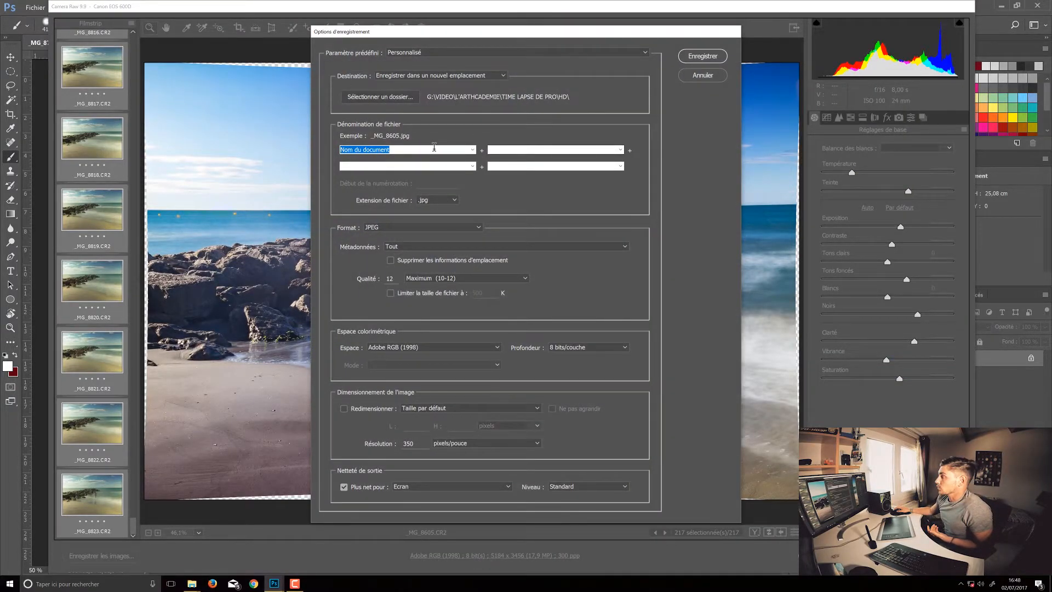
double_click(391, 278)
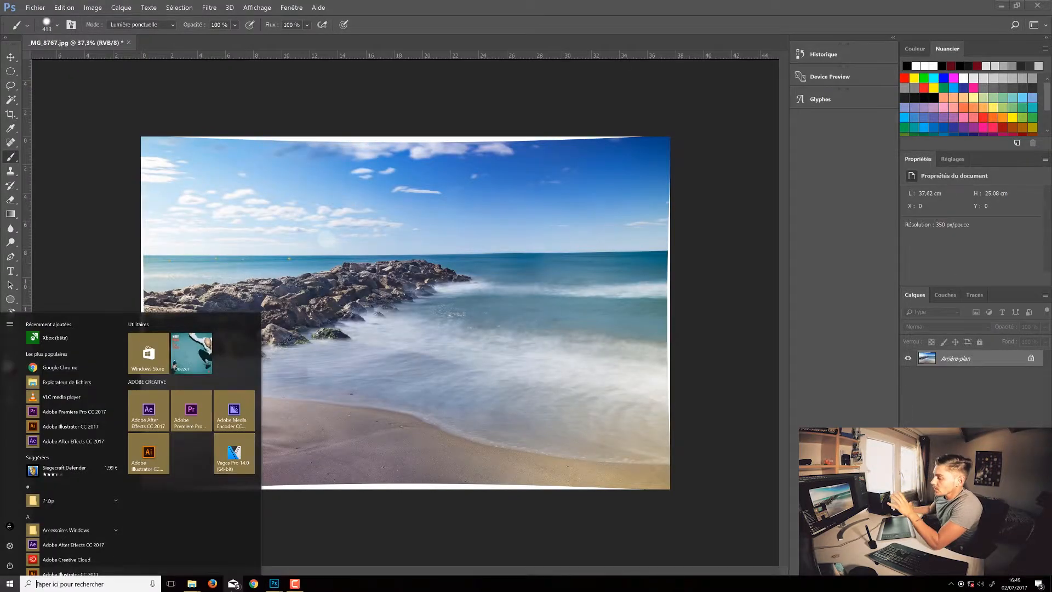
Switch to File Explorer, open the HD folder inside TIME LAPSE DE PRO and select _MG_8605.jpg.
mouse_move(192, 583)
left_click(67, 524)
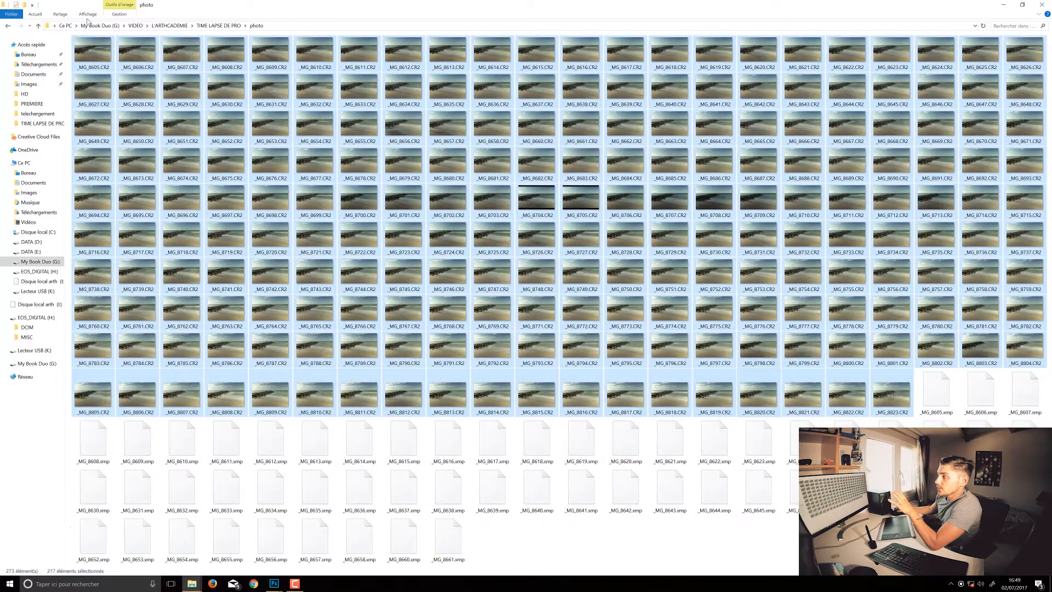
left_click(9, 27)
double_click(120, 58)
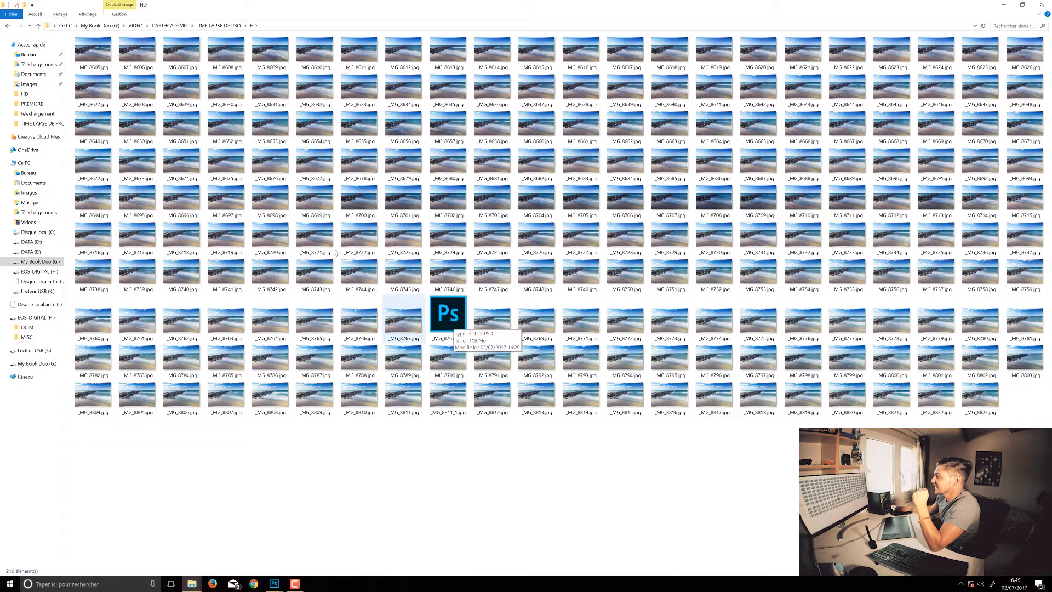
left_click(110, 55)
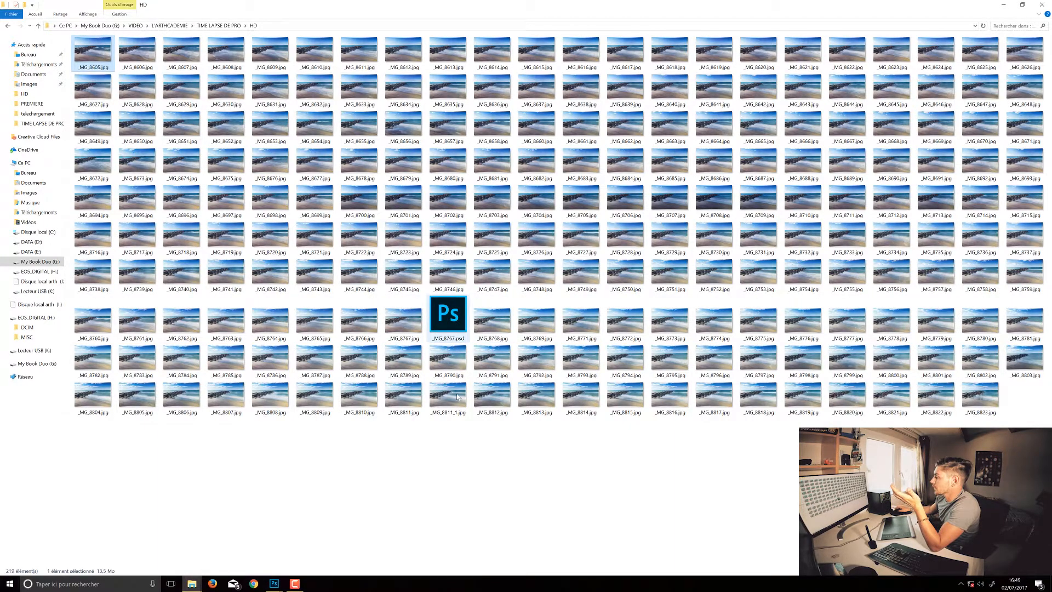
Sort the files in the HD folder by date.
right_click(415, 476)
mouse_move(334, 374)
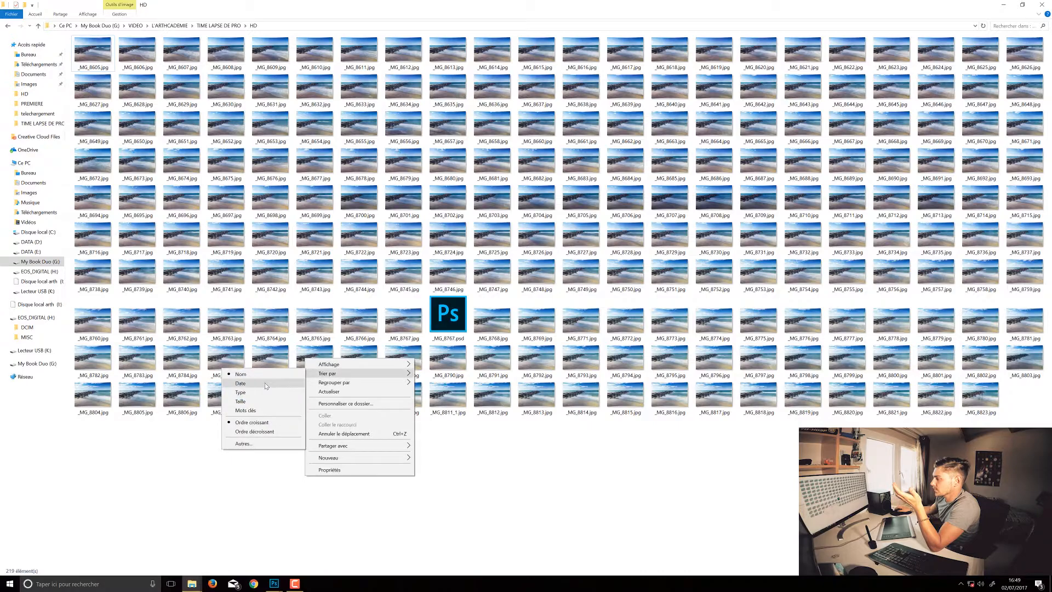
left_click(265, 383)
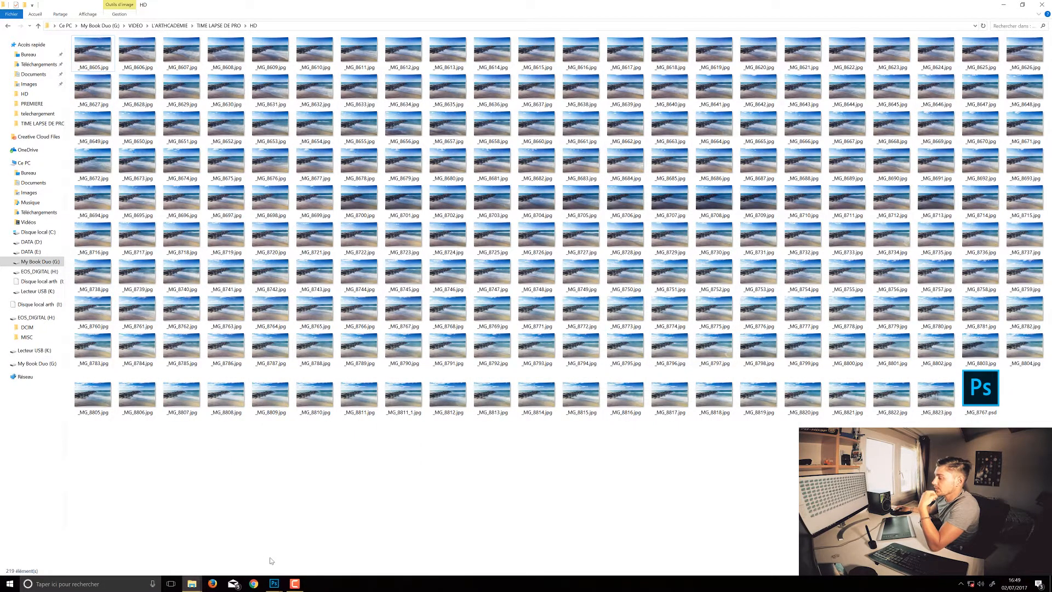
Launch VEGAS Pro 14.0 for assembling the exported JPEG frames.
left_click(10, 583)
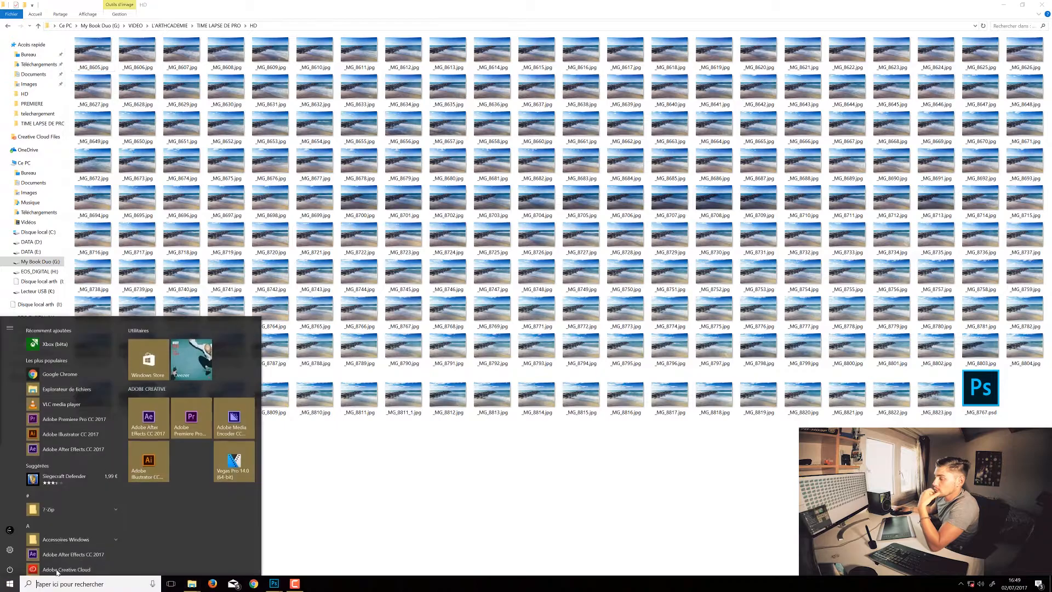
left_click(241, 461)
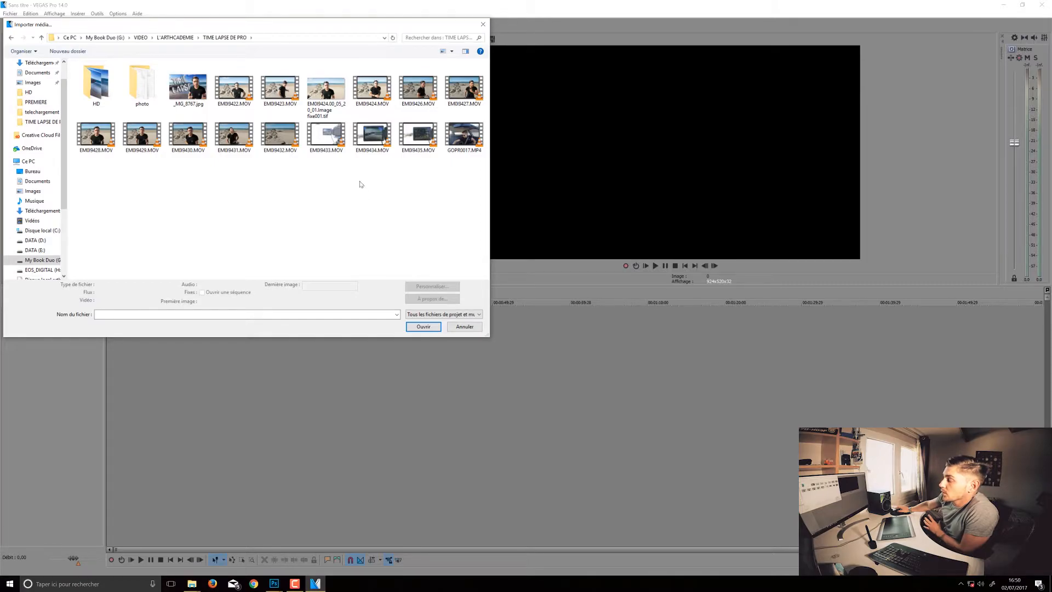
Import the HD folder's frames from _MG_8605.jpg to 8658 as an image sequence at 29,970 (NTSC).
double_click(88, 87)
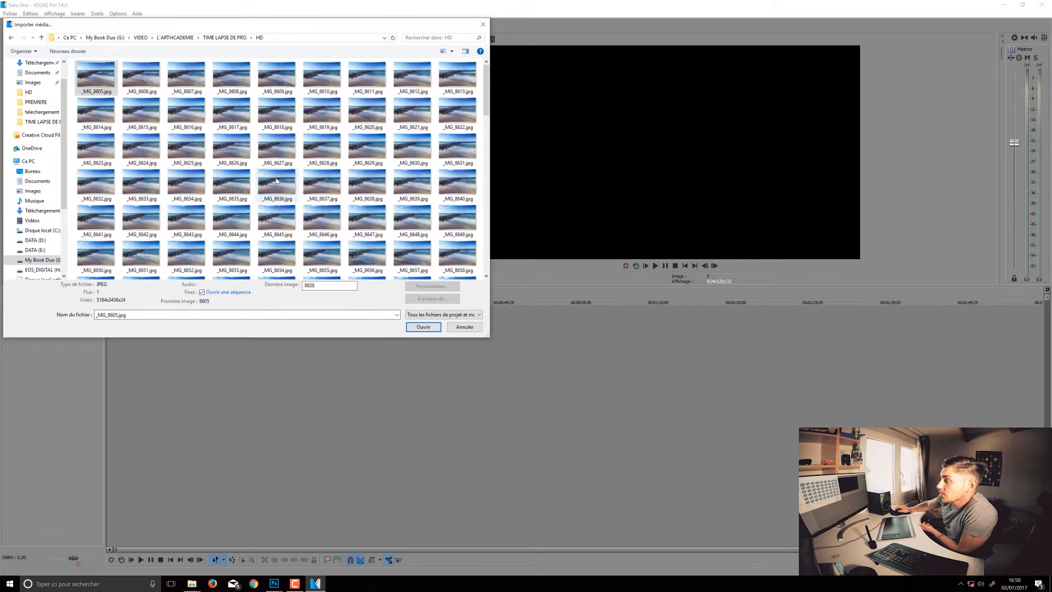
scroll(277, 168, "down", 5)
scroll(277, 168, "down", 3)
scroll(277, 173, "up", 8)
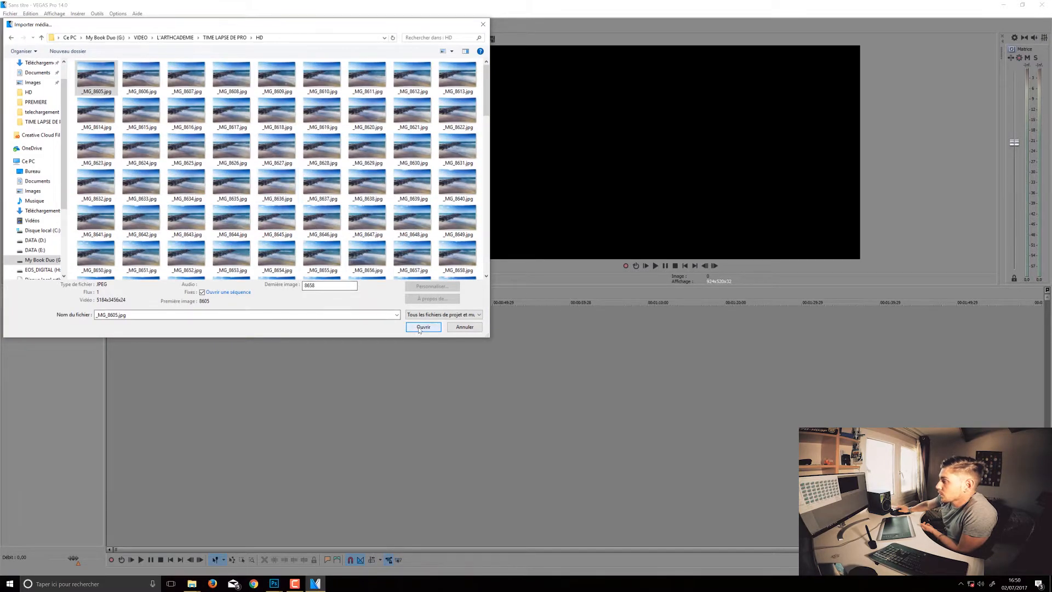
left_click(423, 327)
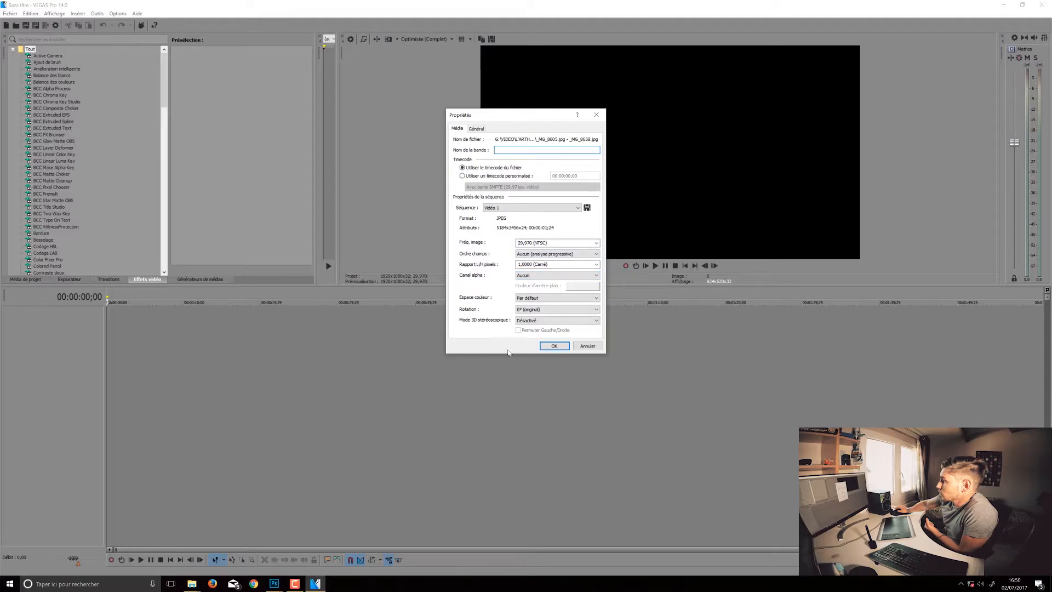
left_click(550, 346)
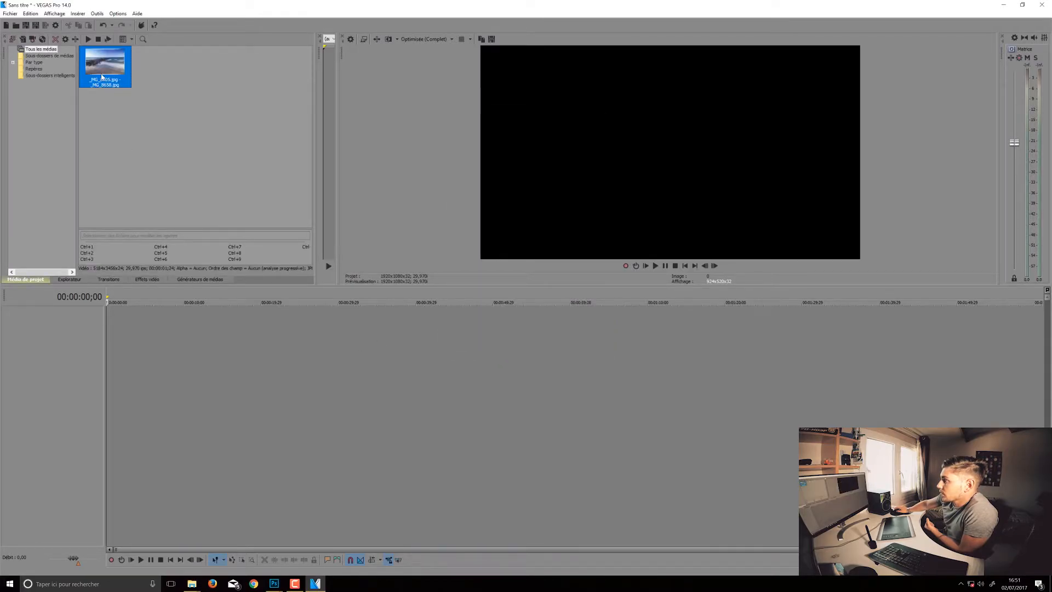
Try placing the sequence at the start of the timeline with the project video settings matched to the media.
left_click_drag(102, 77, 102, 326)
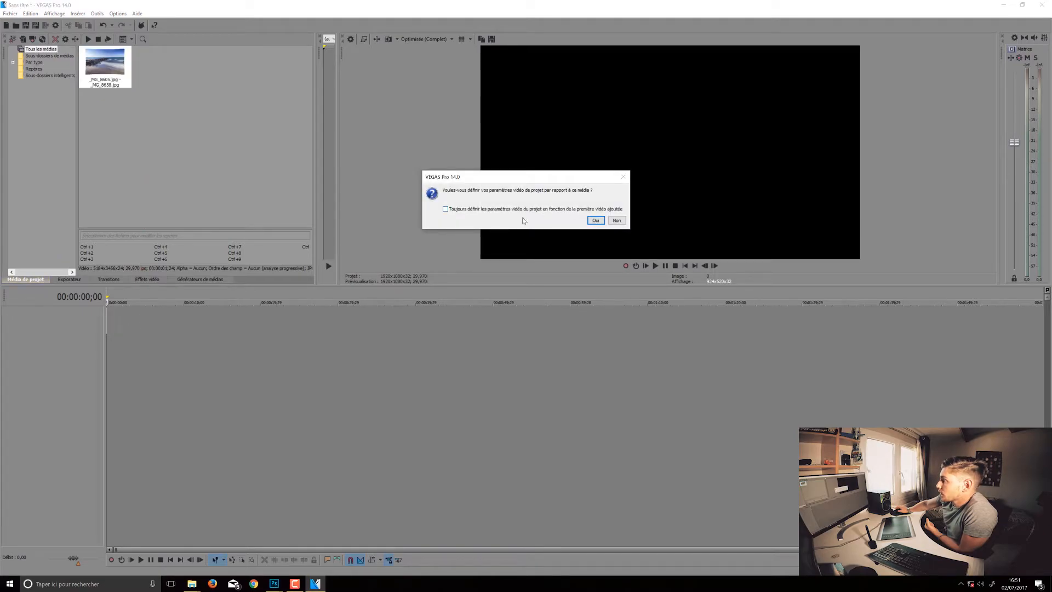
left_click(596, 220)
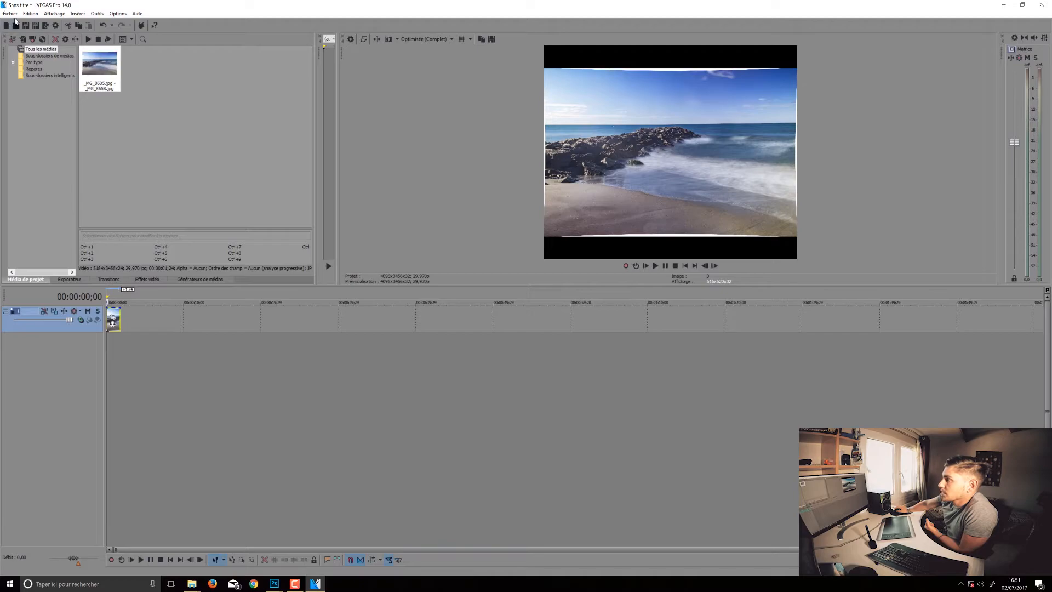
left_click(10, 14)
left_click(26, 15)
left_click(28, 23)
Add the sequence to the timeline without matching the project video settings to it, and play the clip.
left_click_drag(105, 65, 130, 329)
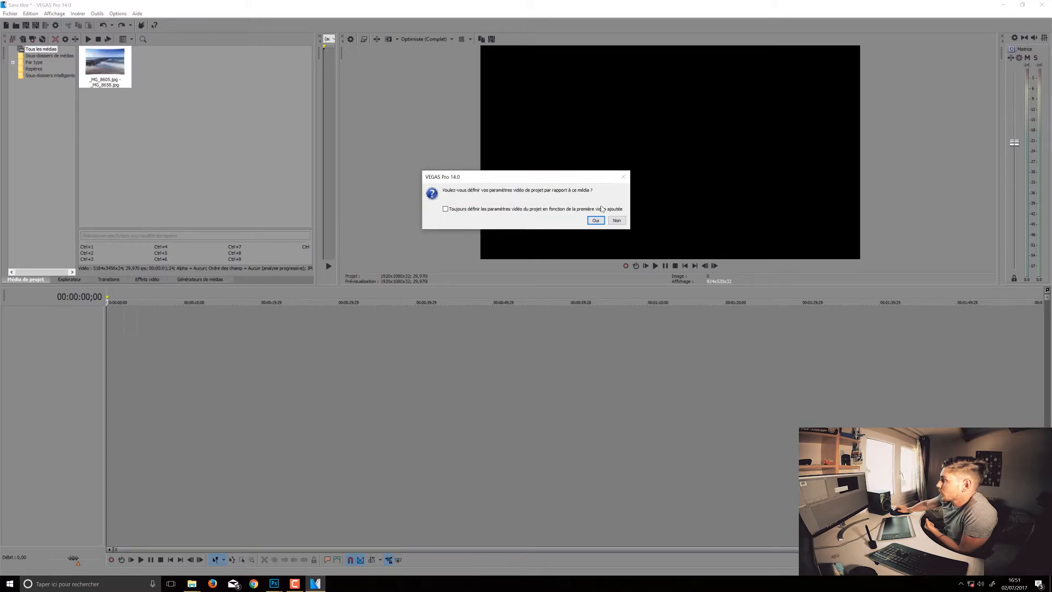
left_click(616, 219)
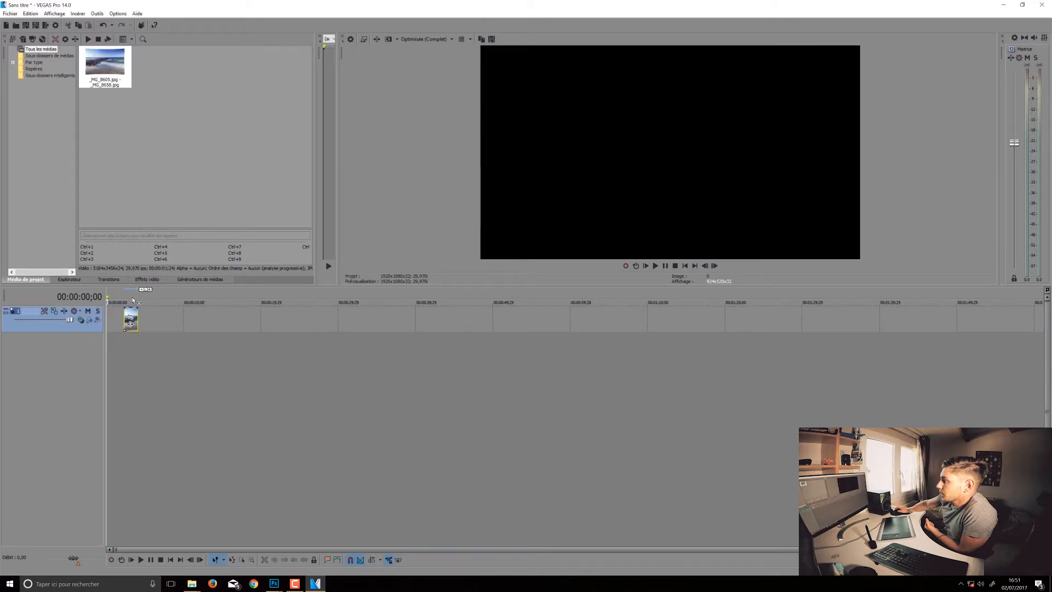
left_click(133, 301)
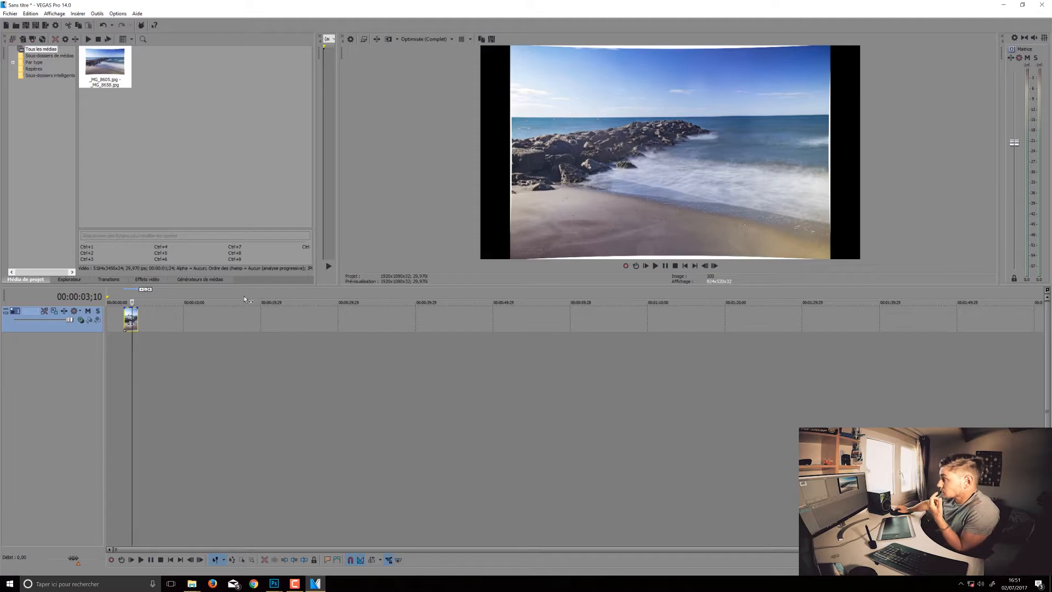
key("space")
left_click_drag(130, 302, 121, 302)
key("space")
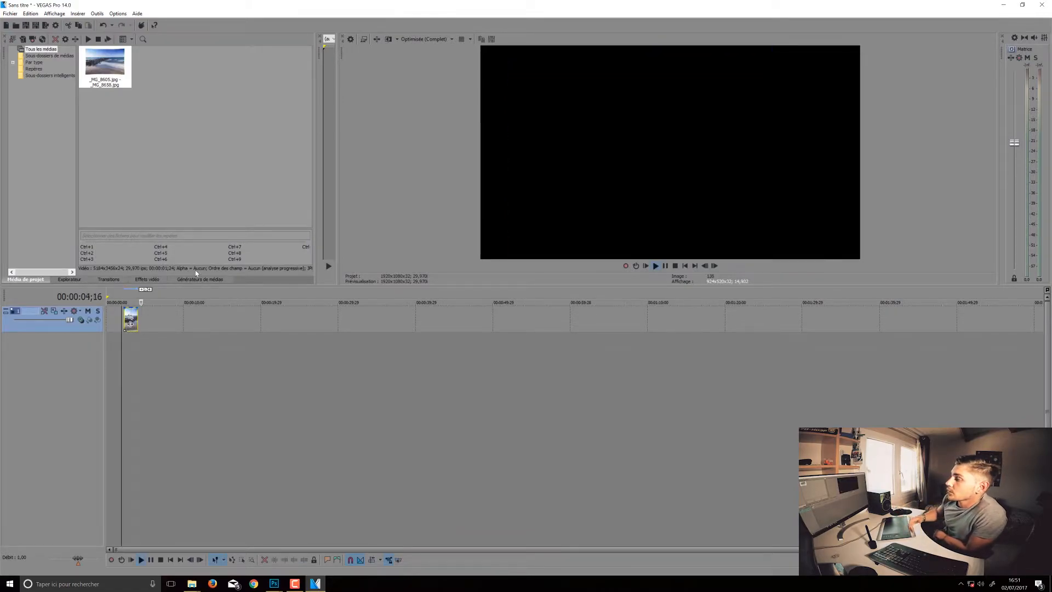
key("space")
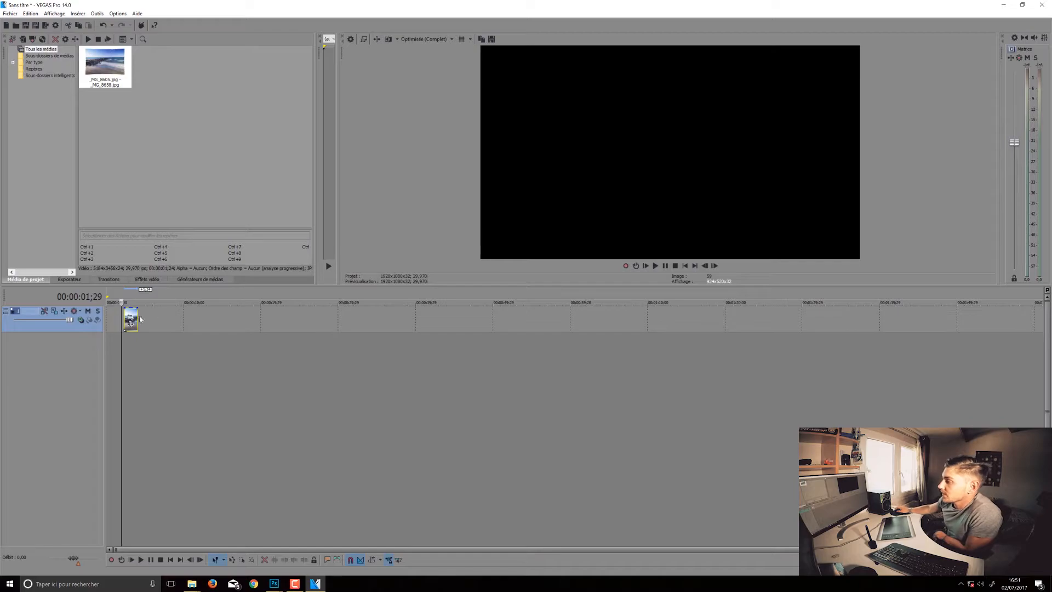
Move the clip to the start of the timeline and play it back from there.
left_click_drag(130, 323, 113, 323)
key("j")
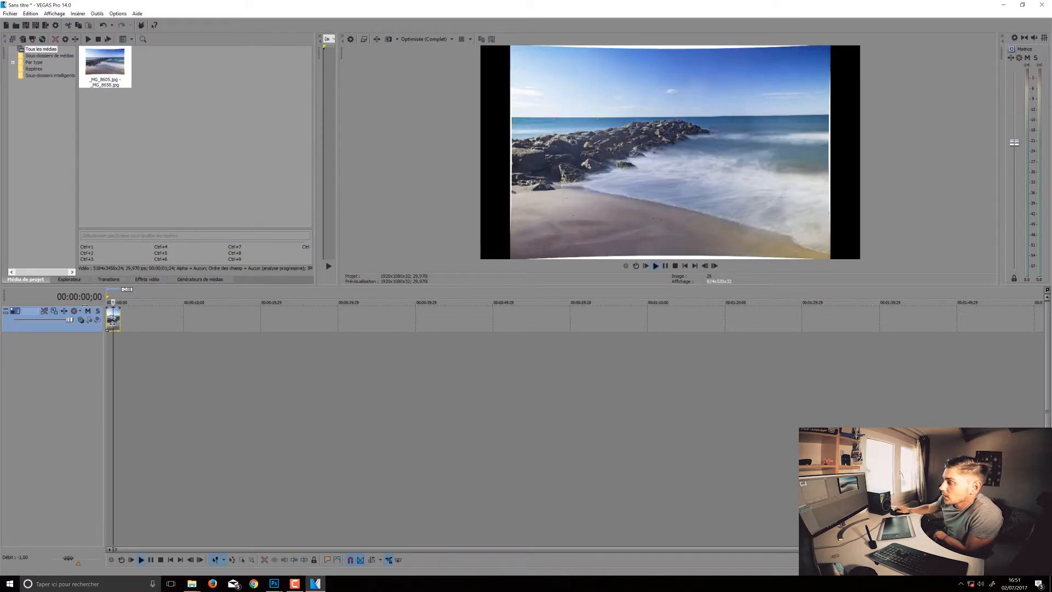
key("space")
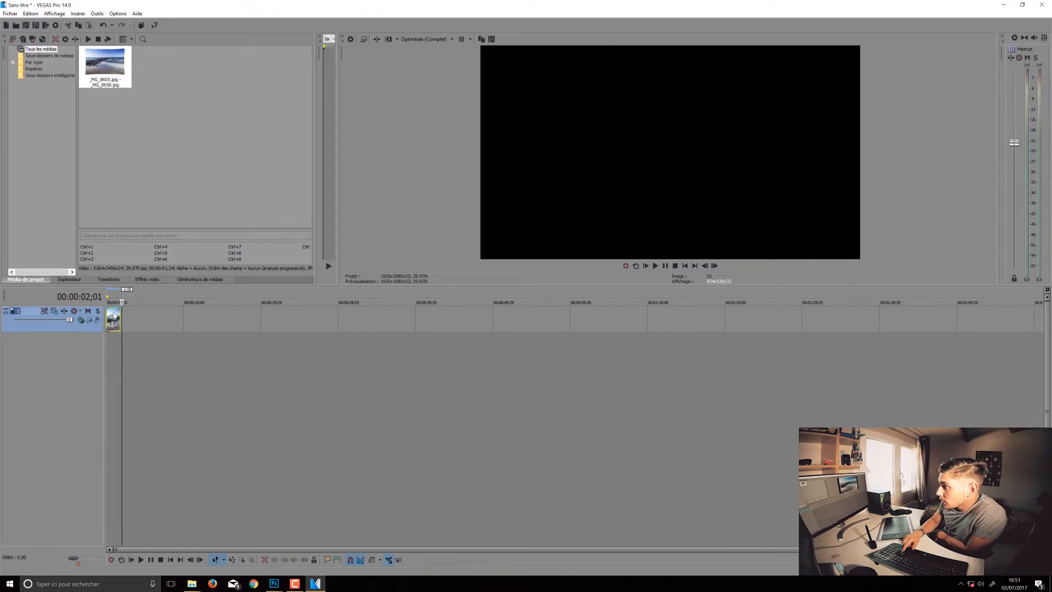
key("j")
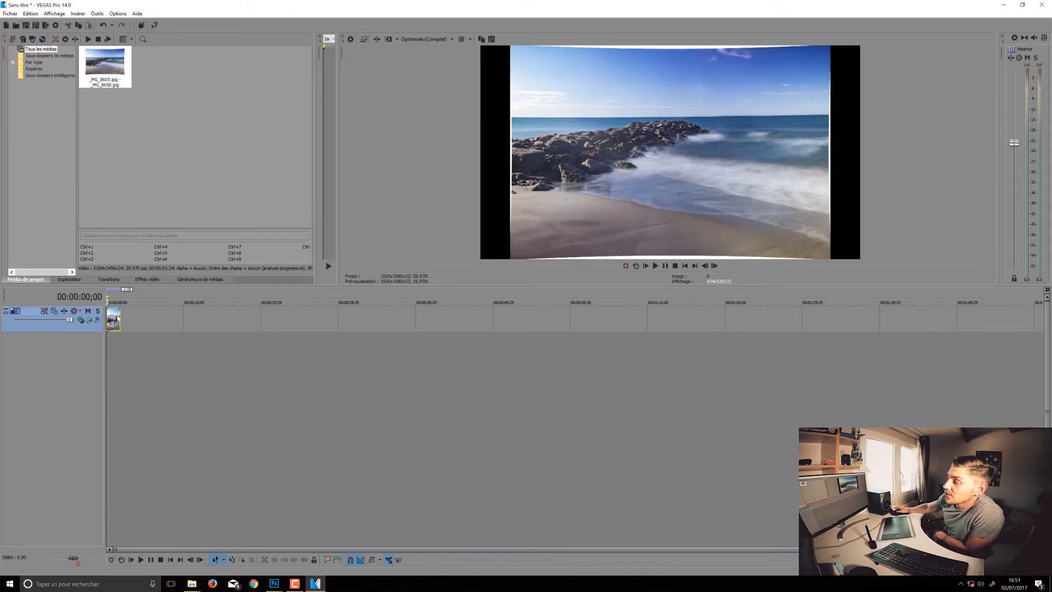
Delete the clip from the timeline and the imported sequence from the project media.
key("Delete")
left_click(114, 66)
key("Delete")
Check the last JPEG frames of the HD folder in File Explorer, and return to VEGAS Pro.
mouse_move(192, 583)
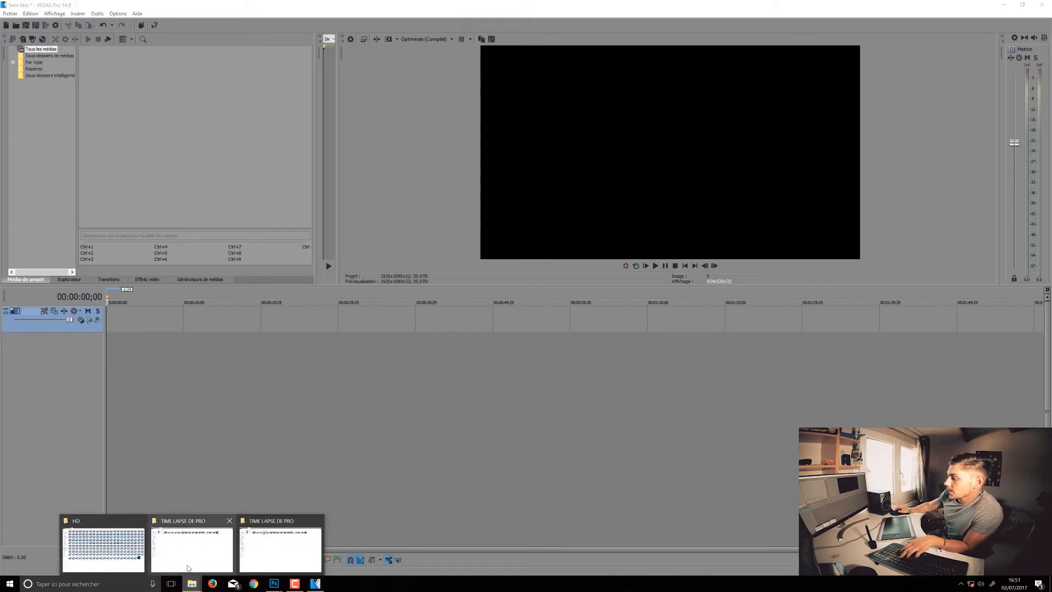
left_click(104, 545)
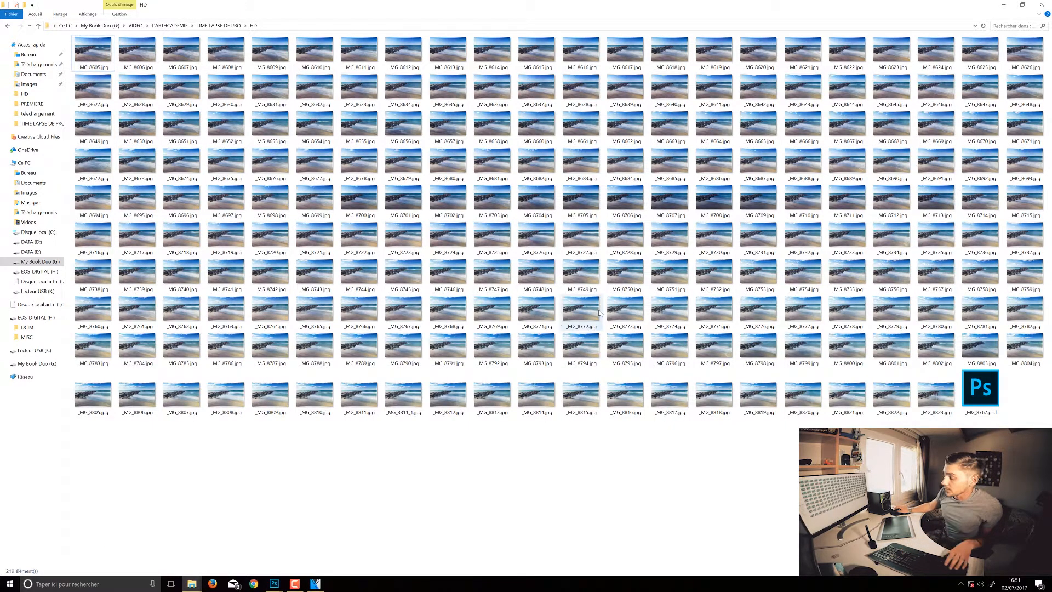
left_click(948, 387, "shift")
left_click_drag(941, 386, 322, 584)
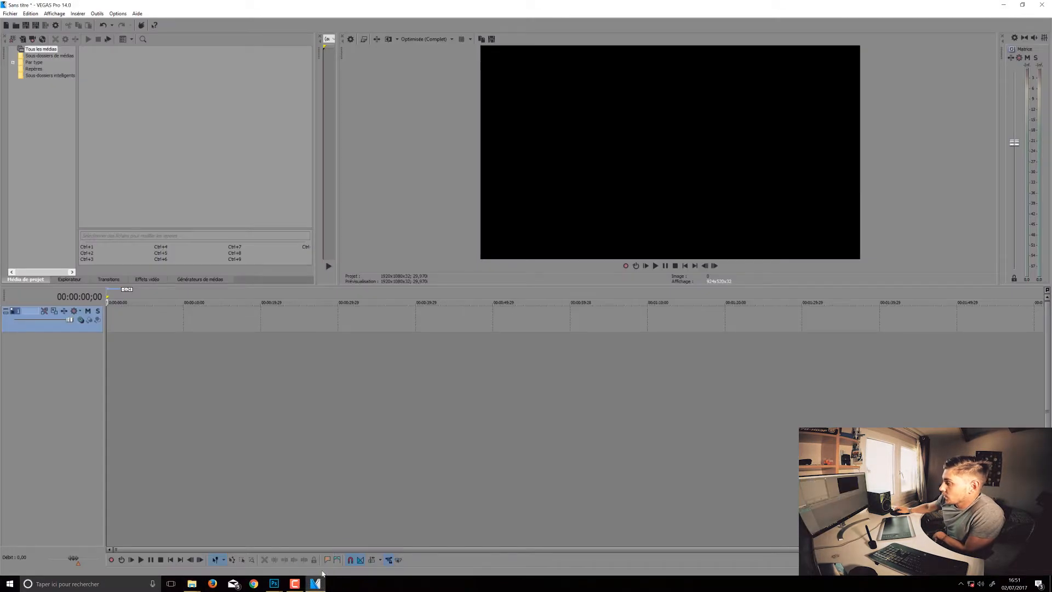
Import the frames starting at _MG_8605.jpg as an image sequence with the frame rate set to 25,000 (PAL).
left_click(10, 14)
mouse_move(82, 99)
left_click(150, 101)
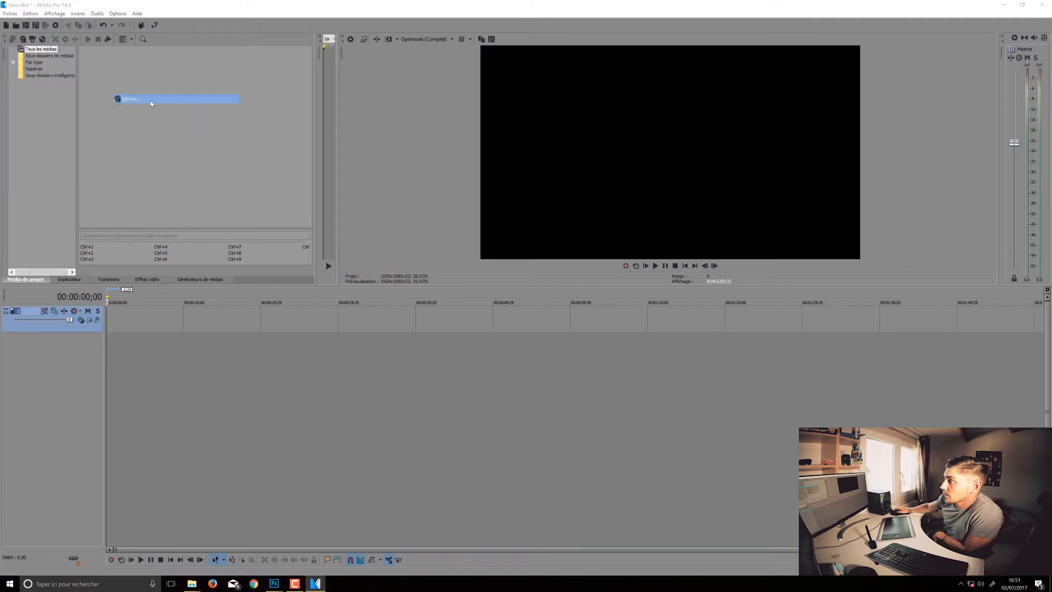
left_click(96, 77)
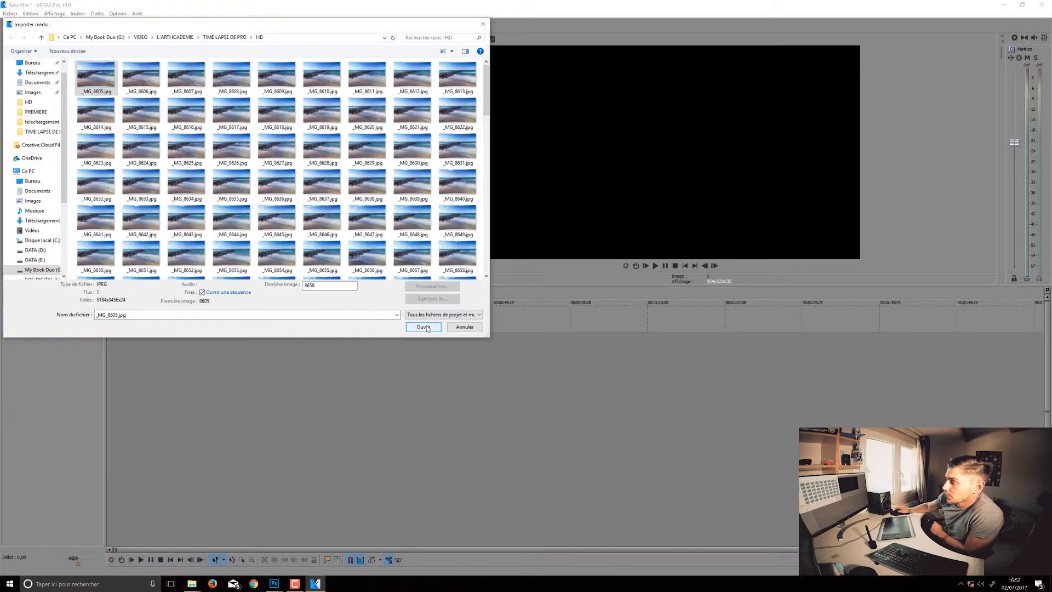
left_click(423, 327)
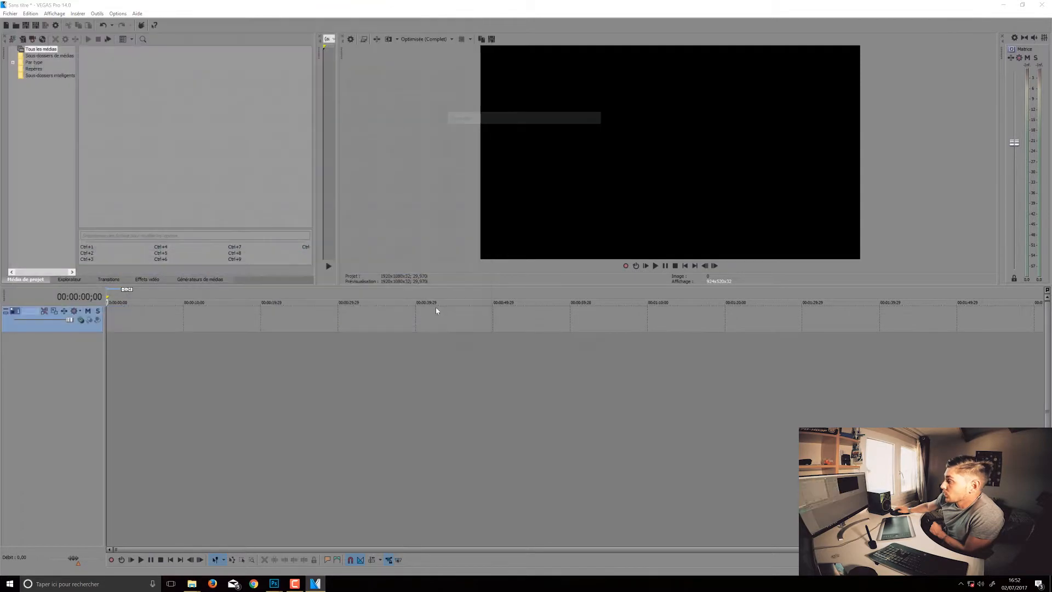
left_click(596, 244)
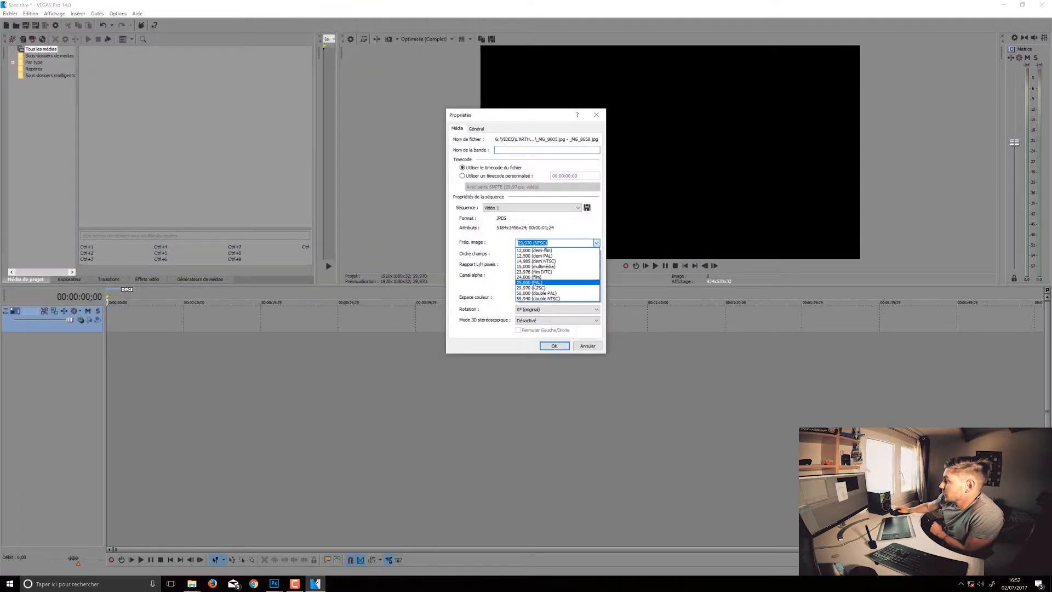
left_click(535, 283)
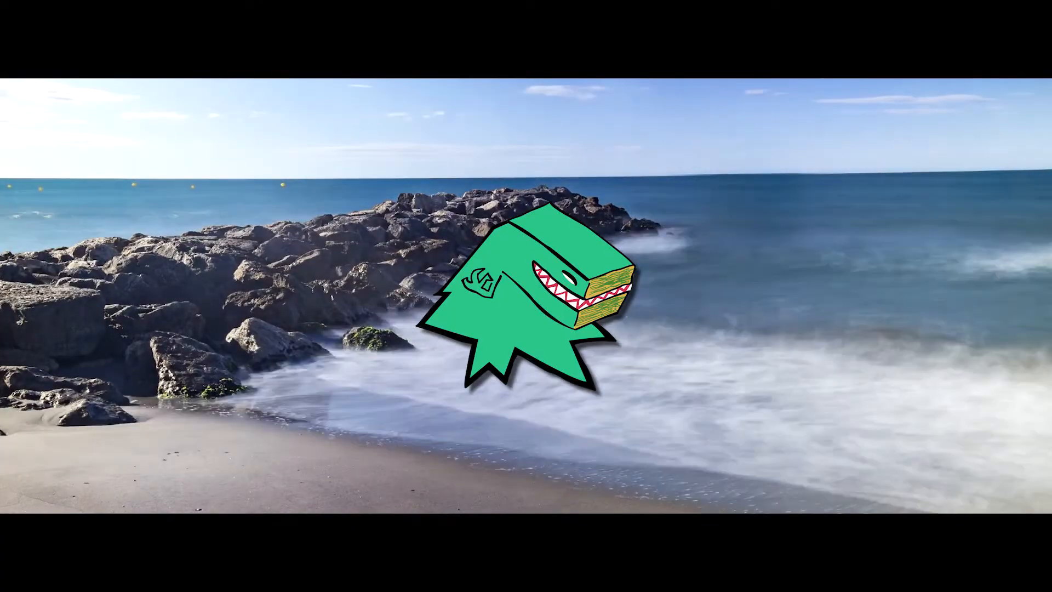